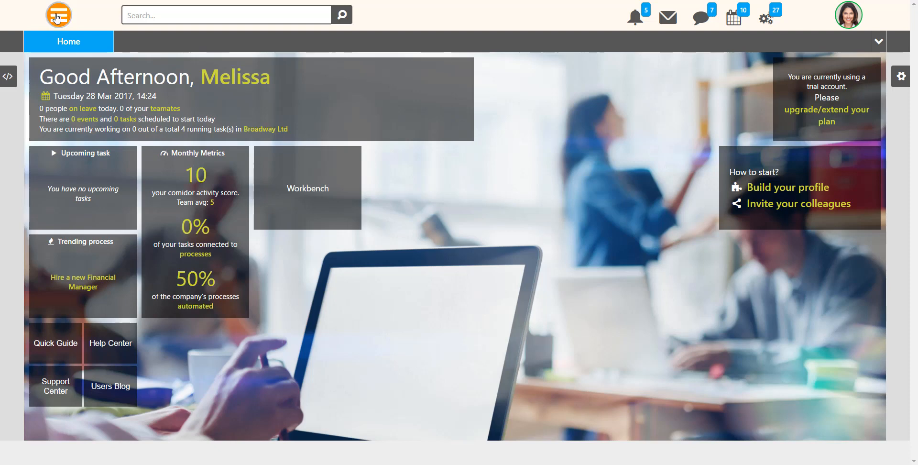
Open the Generic Processes list from the Processes menu under Business Processes
{"action": "left_click", "coordinate": [59, 23]}
{"action": "mouse_move", "coordinate": [72, 202]}
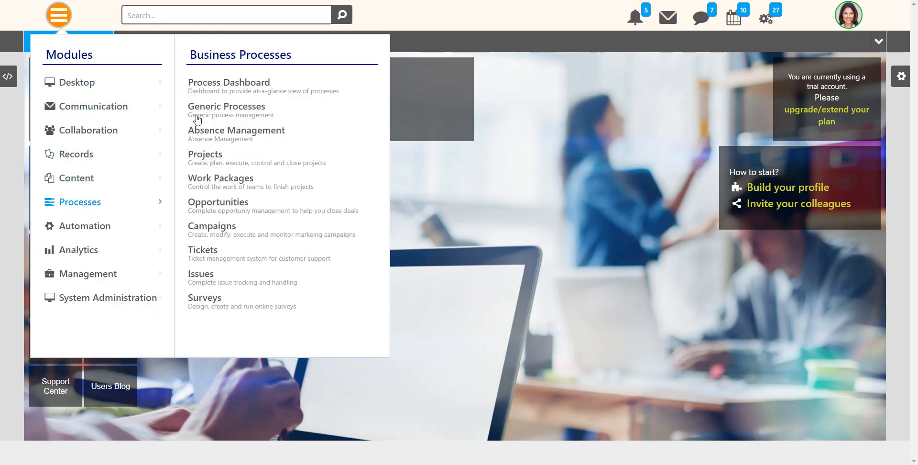
{"action": "left_click", "coordinate": [217, 106]}
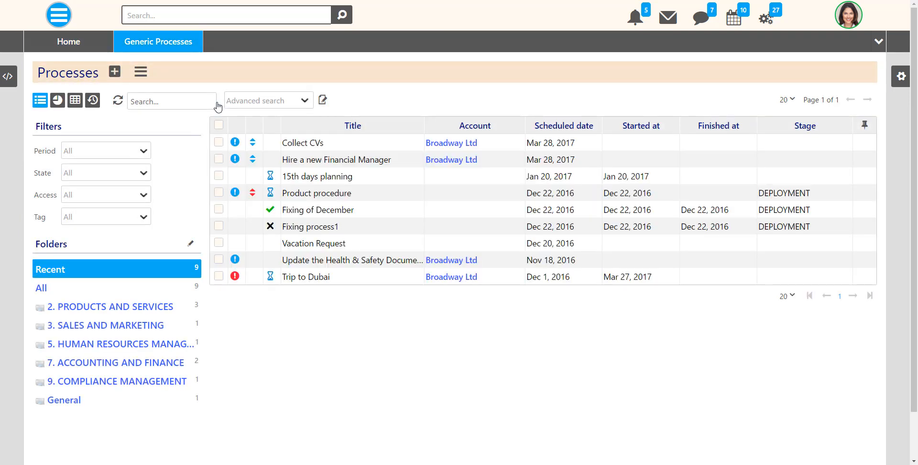
Start a new process titled 'Hire a new Financial Manager' in category 5. Human Resources Management
{"action": "left_click", "coordinate": [115, 71]}
{"action": "type", "text": "Hire a"}
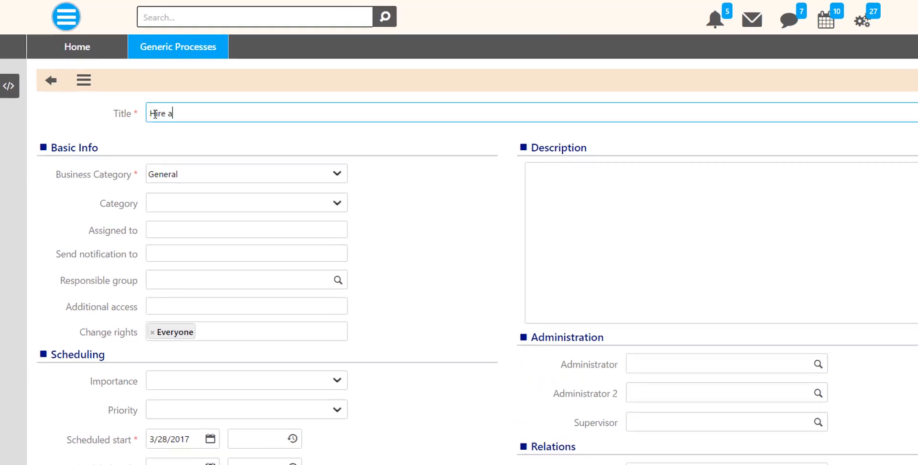
{"action": "type", "text": " new Financial Man"}
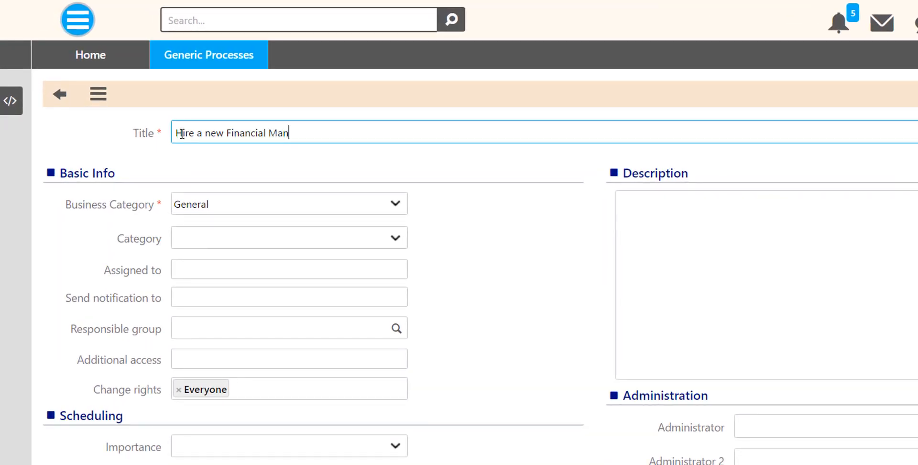
{"action": "type", "text": "ager"}
{"action": "left_click", "coordinate": [395, 208]}
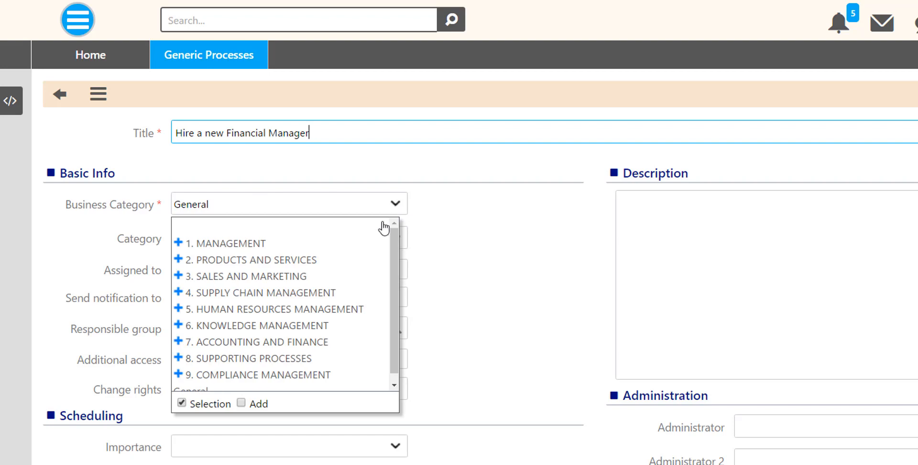
{"action": "left_click", "coordinate": [337, 308]}
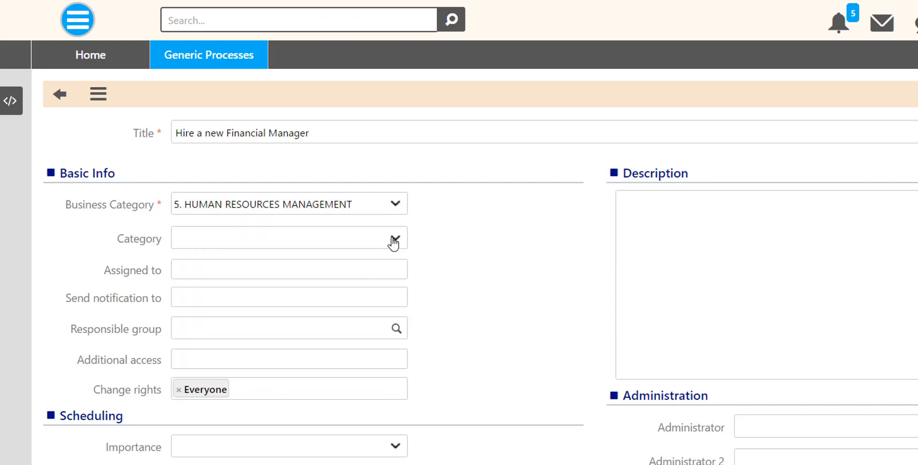
Assign the process to the Finance team member and send notifications to the same person
{"action": "left_click", "coordinate": [377, 268]}
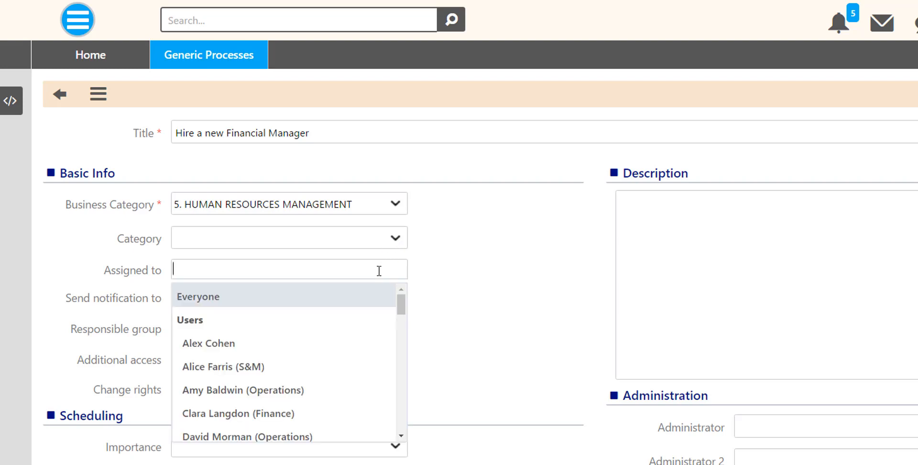
{"action": "left_click", "coordinate": [337, 412]}
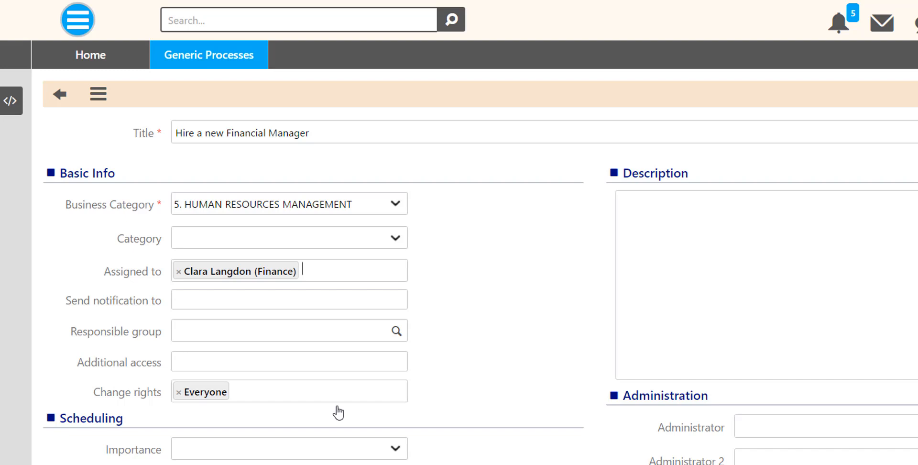
{"action": "left_click", "coordinate": [328, 298]}
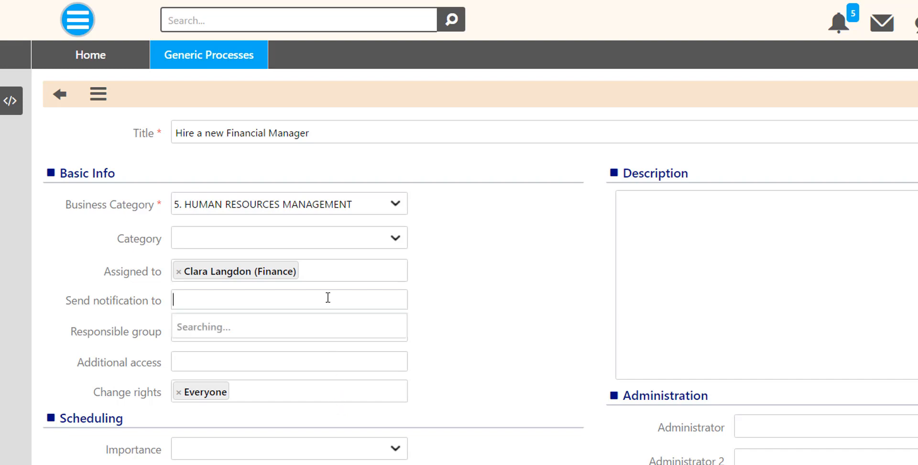
{"action": "left_click", "coordinate": [309, 442]}
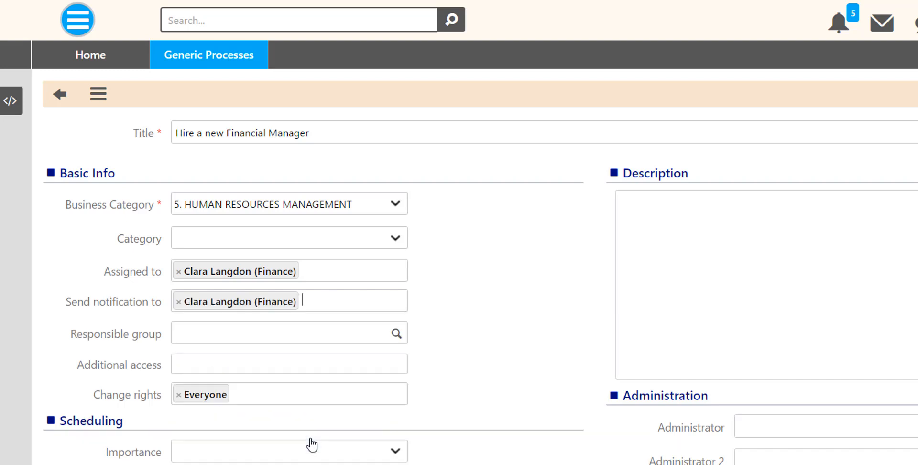
Make Finance the responsible group and add HR as an additional access group
{"action": "left_click", "coordinate": [303, 338]}
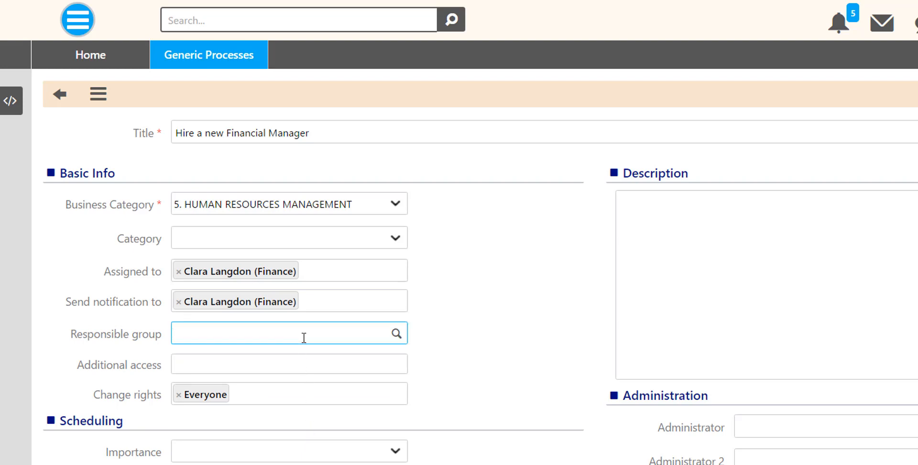
{"action": "left_click", "coordinate": [395, 335]}
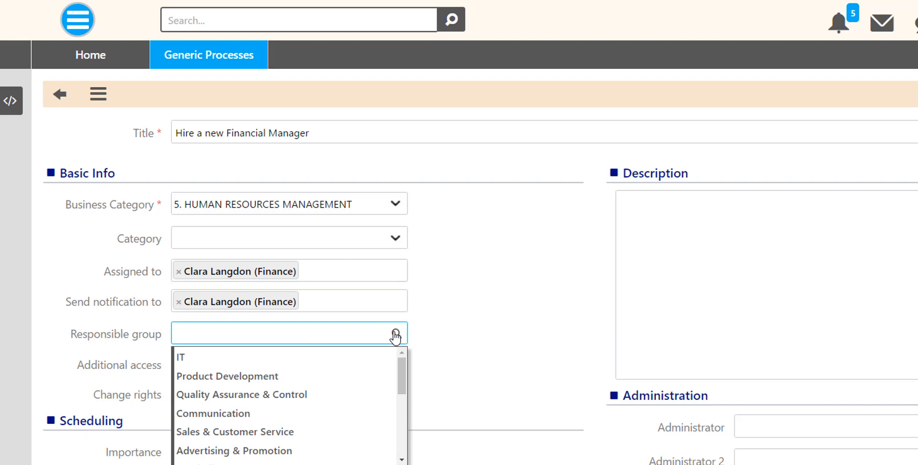
{"action": "left_click_drag", "start_coordinate": [403, 367], "coordinate": [390, 427]}
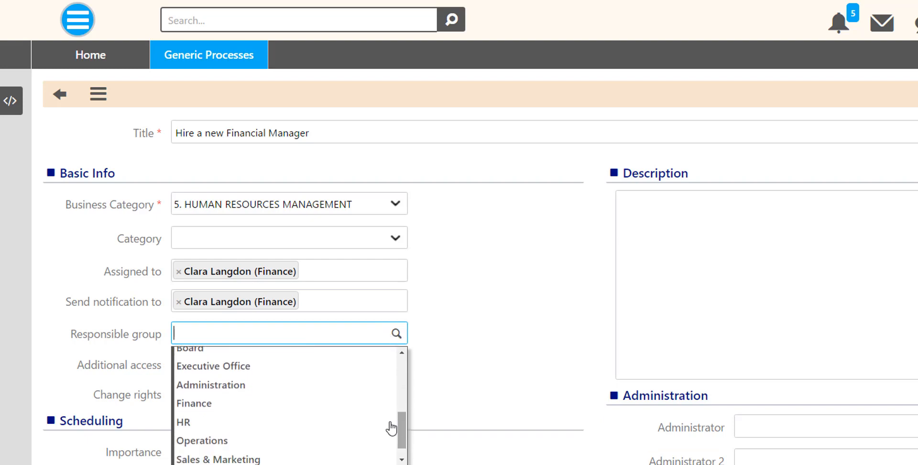
{"action": "left_click", "coordinate": [327, 406]}
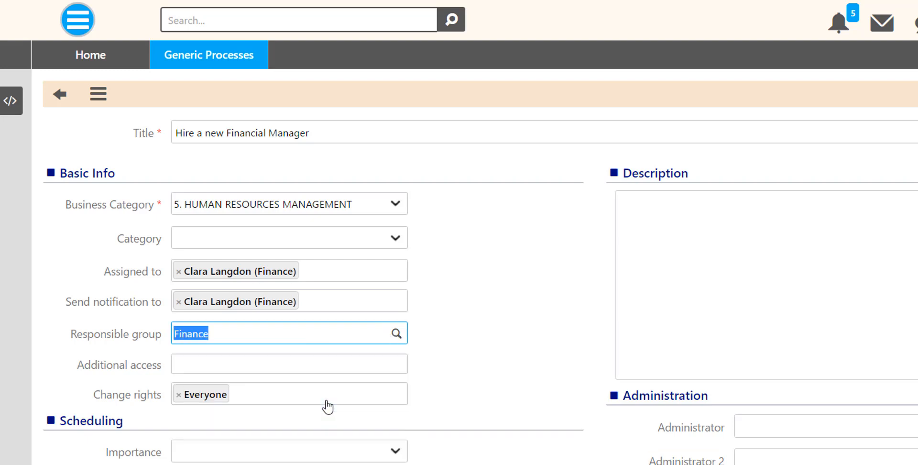
{"action": "left_click", "coordinate": [327, 369]}
{"action": "type", "text": "HR"}
{"action": "key", "text": "Return"}
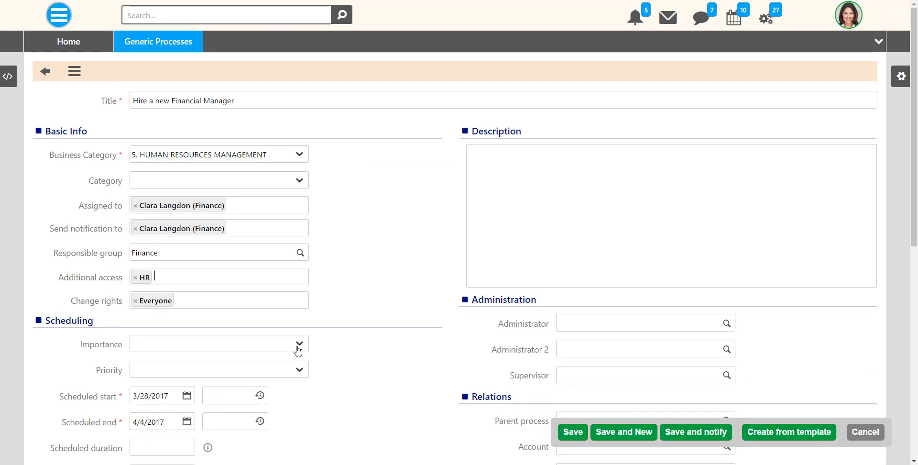
Set both importance and priority of the process to High
{"action": "left_click", "coordinate": [298, 348]}
{"action": "left_click", "coordinate": [296, 374]}
{"action": "left_click", "coordinate": [299, 369]}
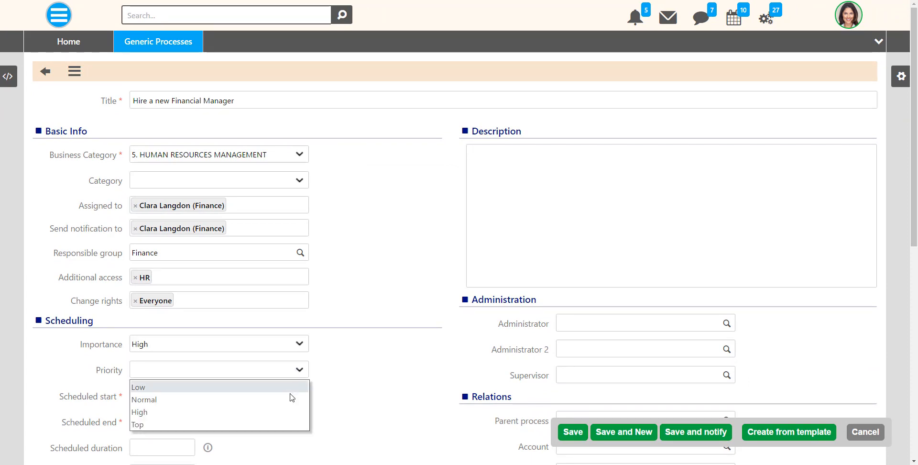
{"action": "left_click", "coordinate": [286, 412]}
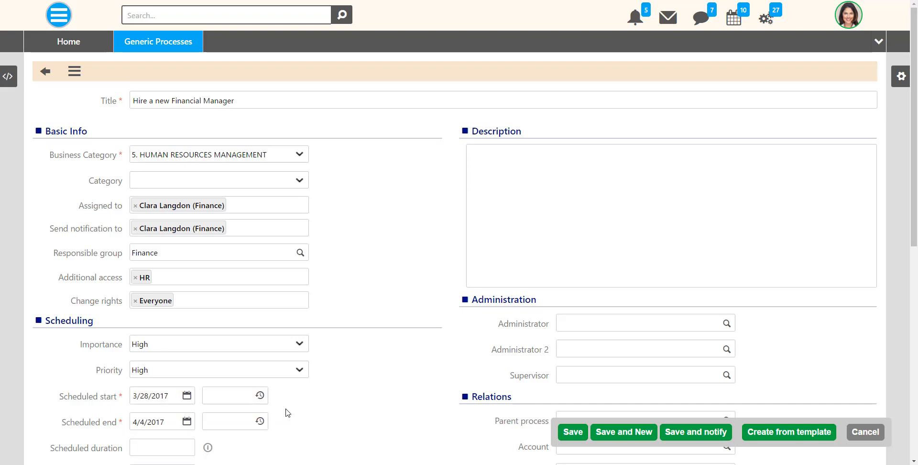
Schedule the process to start at 3:00 PM and end at 6:00 PM
{"action": "left_click", "coordinate": [259, 395]}
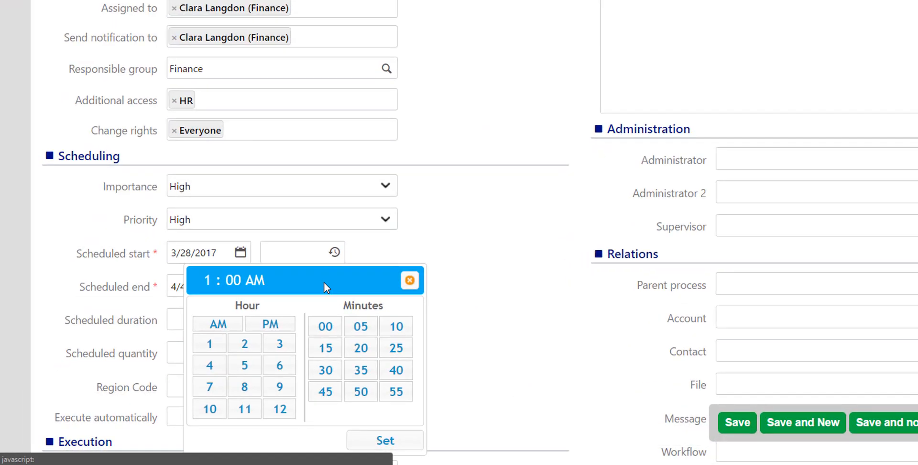
{"action": "left_click", "coordinate": [310, 331]}
{"action": "left_click", "coordinate": [311, 309]}
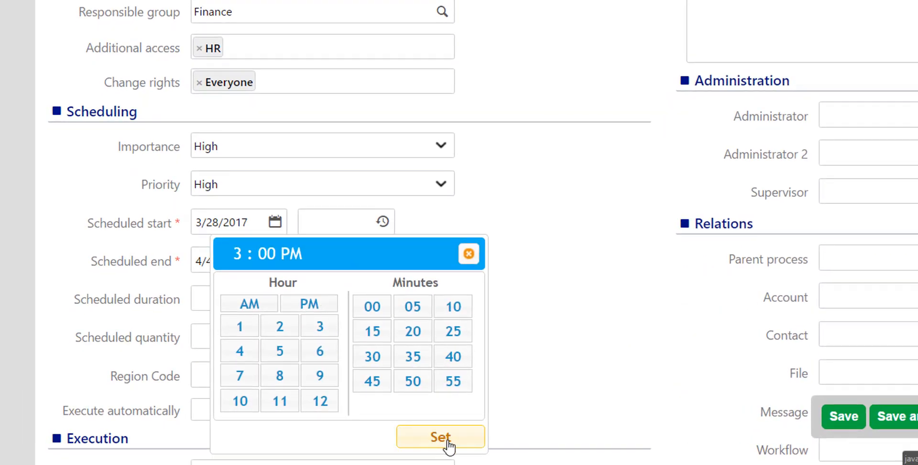
{"action": "left_click", "coordinate": [427, 438]}
{"action": "left_click", "coordinate": [382, 259]}
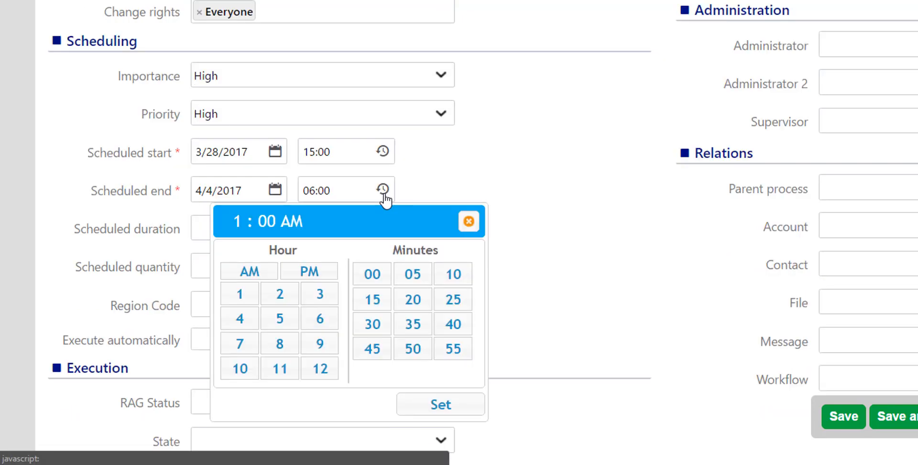
{"action": "left_click", "coordinate": [320, 330]}
{"action": "left_click", "coordinate": [325, 278]}
{"action": "left_click", "coordinate": [436, 405]}
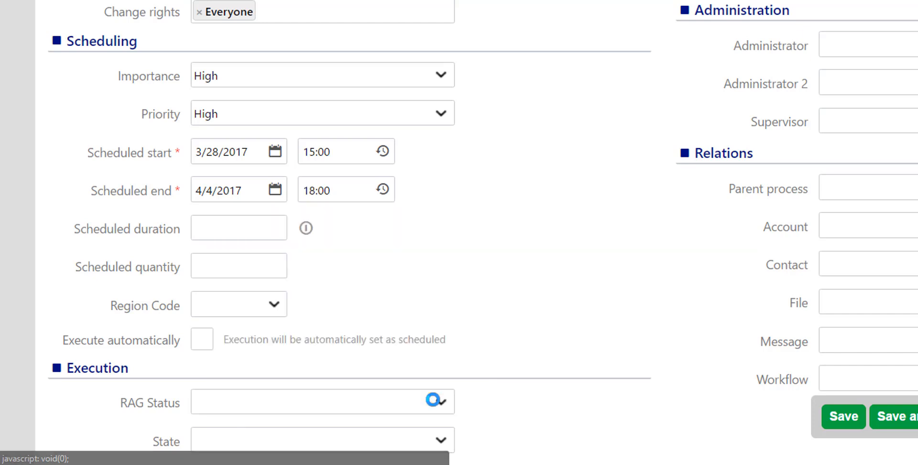
Enter duration 30 and quantity 1, and enable automatic execution
{"action": "left_click", "coordinate": [273, 231]}
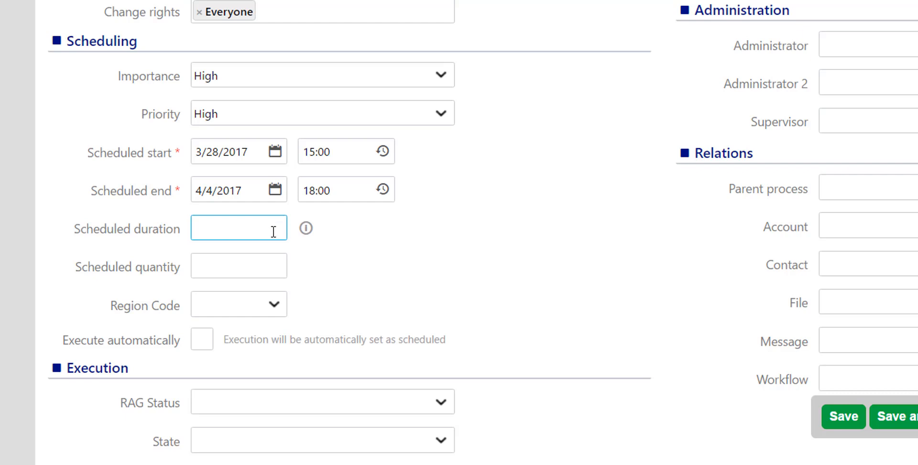
{"action": "type", "text": "30"}
{"action": "left_click", "coordinate": [274, 266]}
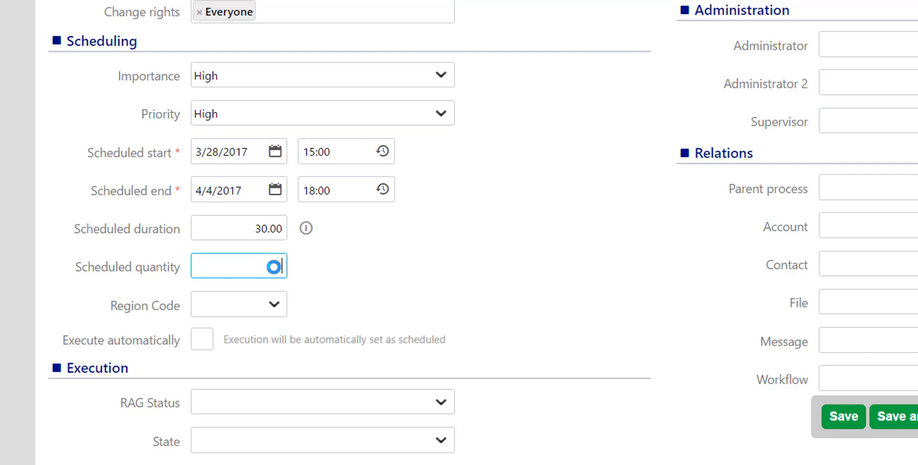
{"action": "type", "text": "1"}
{"action": "left_click", "coordinate": [202, 340]}
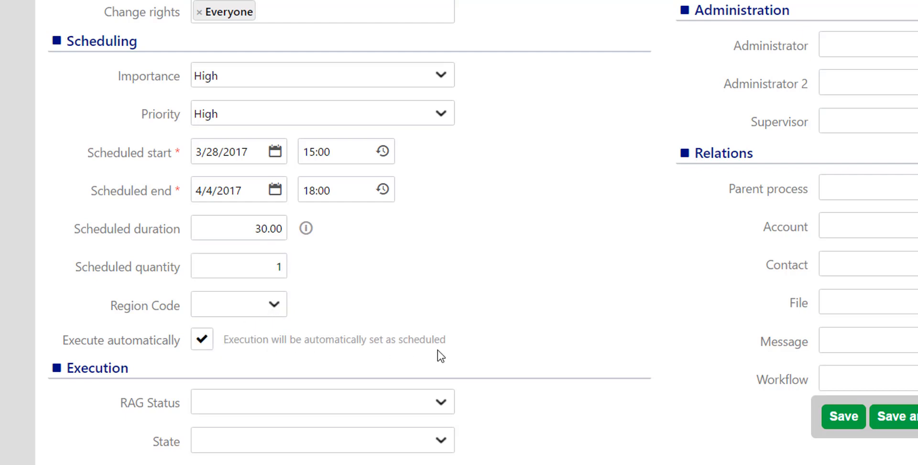
Set the RAG status to Green and the state to Scheduled
{"action": "scroll", "coordinate": [530, 365], "scroll_direction": "down", "scroll_amount": 4}
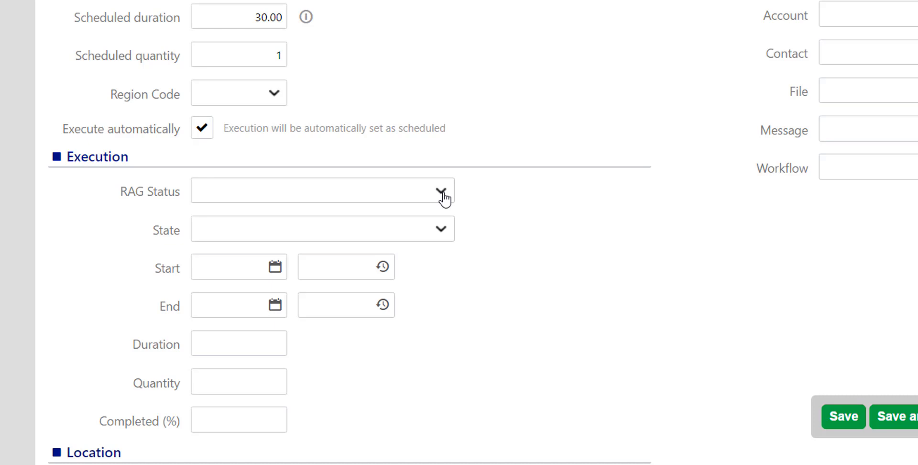
{"action": "left_click", "coordinate": [443, 198]}
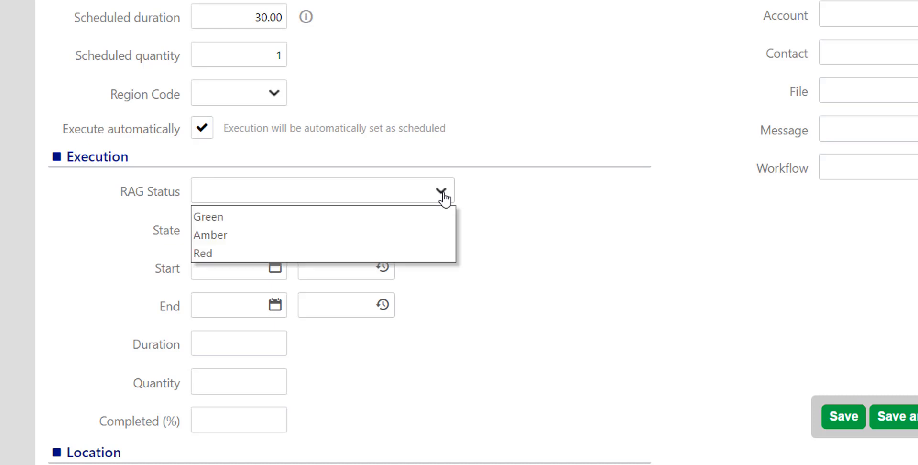
{"action": "left_click", "coordinate": [433, 226]}
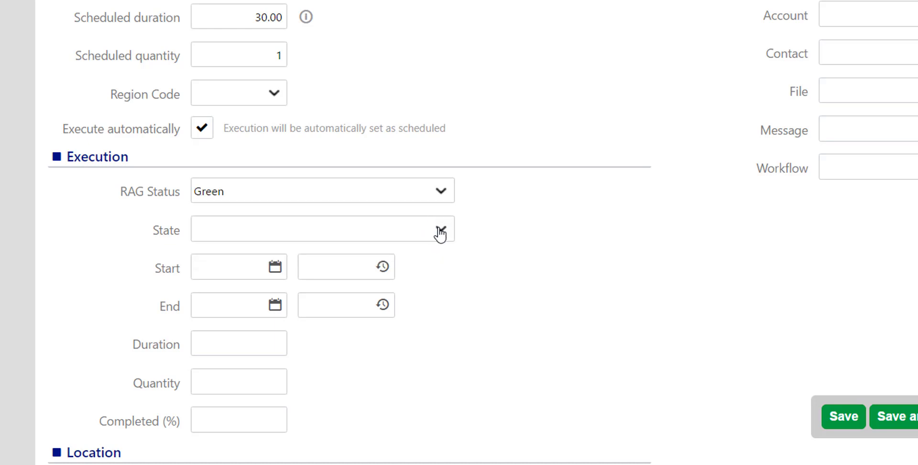
{"action": "left_click", "coordinate": [439, 232]}
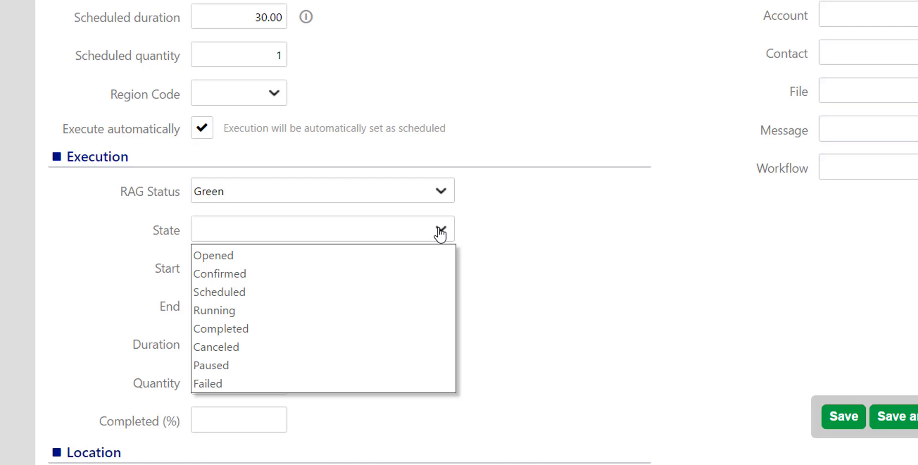
{"action": "left_click", "coordinate": [433, 295]}
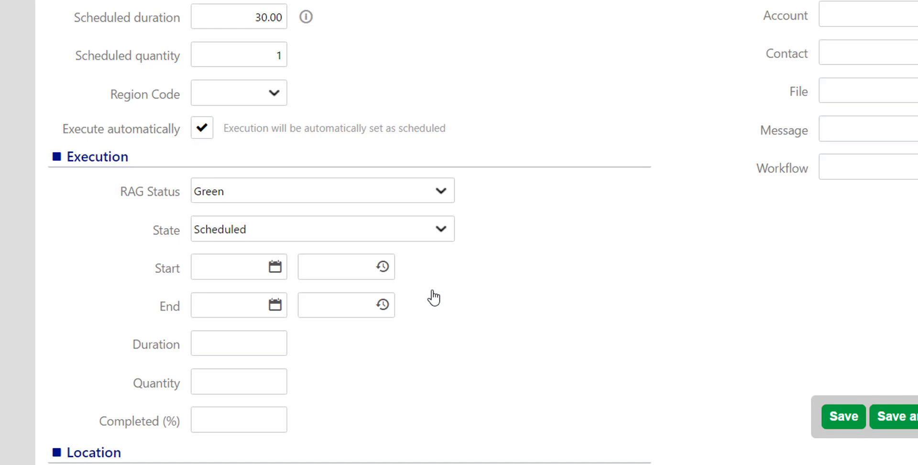
Set the location to Germany, a street address in Berlin, and show it on Google Maps
{"action": "scroll", "coordinate": [433, 297], "scroll_direction": "down", "scroll_amount": 4}
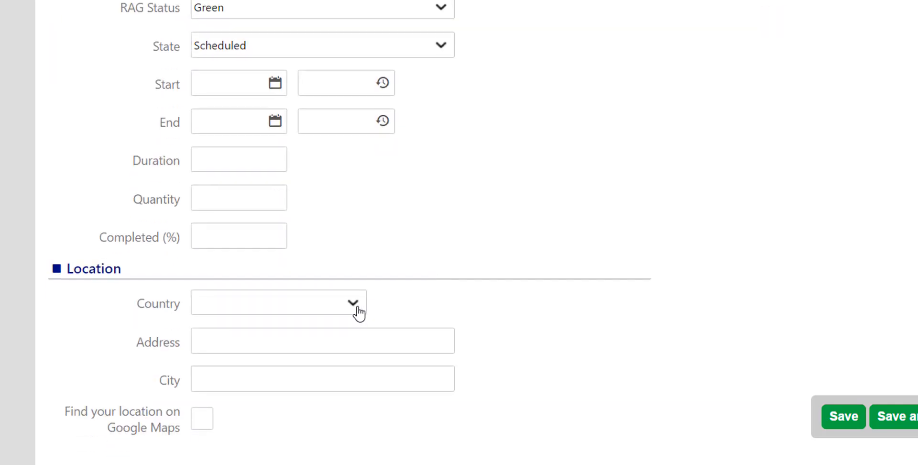
{"action": "left_click", "coordinate": [358, 313]}
{"action": "left_click", "coordinate": [225, 365]}
{"action": "left_click", "coordinate": [262, 346]}
{"action": "left_click", "coordinate": [236, 375]}
{"action": "type", "text": "Berli"}
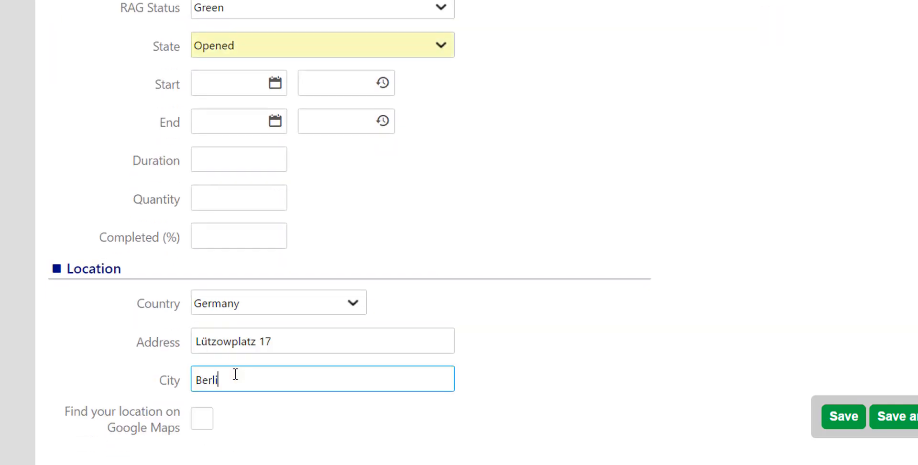
{"action": "type", "text": "n"}
{"action": "left_click", "coordinate": [202, 419]}
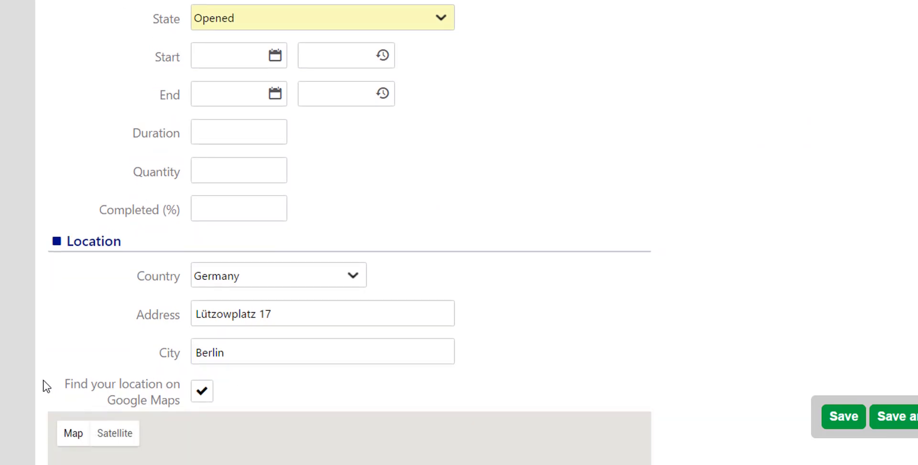
{"action": "scroll", "coordinate": [43, 384], "scroll_direction": "down", "scroll_amount": 4}
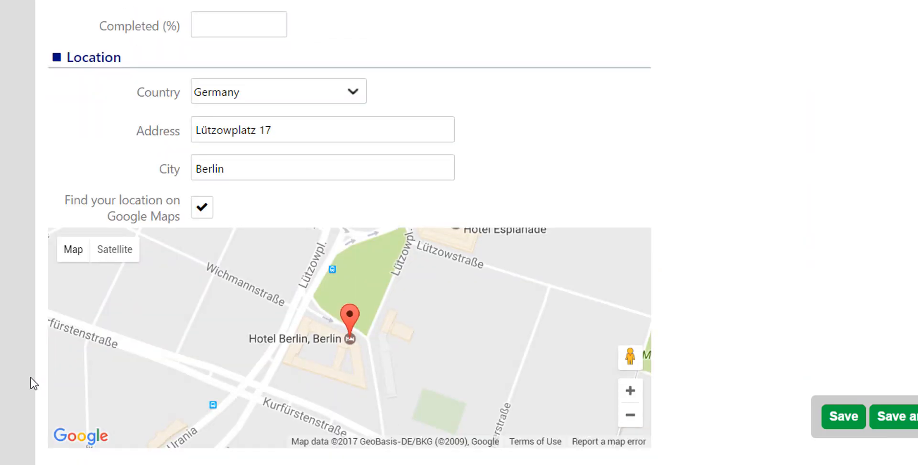
{"action": "scroll", "coordinate": [31, 377], "scroll_direction": "down", "scroll_amount": 1}
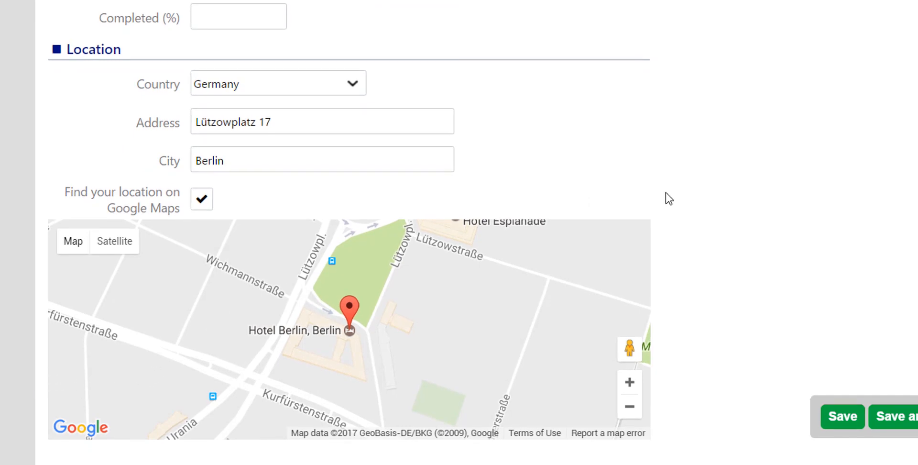
{"action": "scroll", "coordinate": [565, 259], "scroll_direction": "up", "scroll_amount": 10}
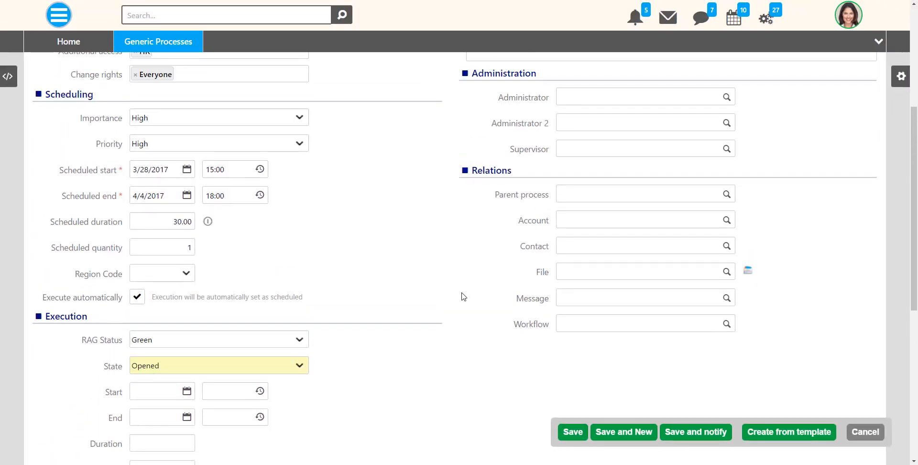
Enter the description 'Hire a new Financial Manager' and choose the suggested person as administrator
{"action": "scroll", "coordinate": [461, 296], "scroll_direction": "up", "scroll_amount": 1}
{"action": "left_click", "coordinate": [512, 197]}
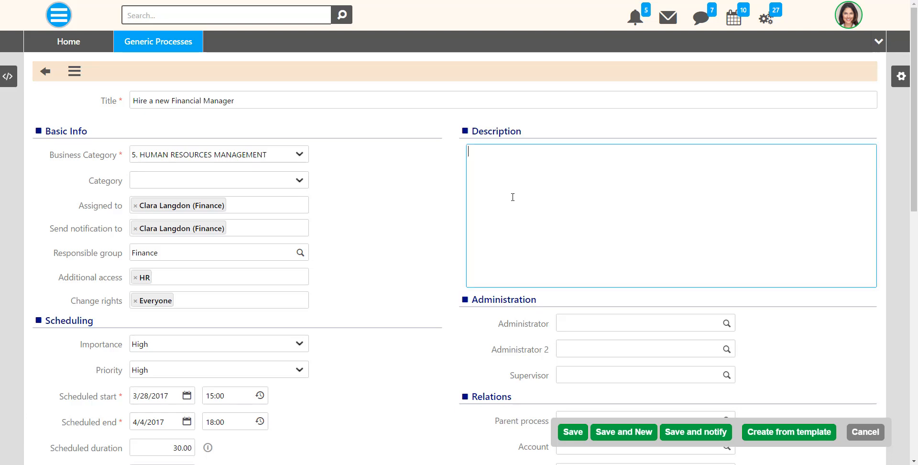
{"action": "type", "text": "Hire a new Financial Manager"}
{"action": "left_click", "coordinate": [575, 322]}
{"action": "type", "text": "me"}
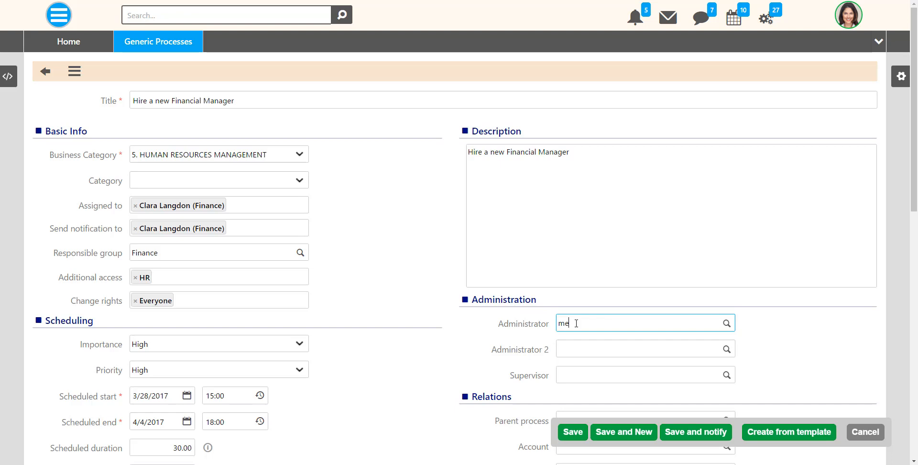
{"action": "left_click", "coordinate": [575, 343]}
Make the Finance colleague both second administrator and supervisor
{"action": "left_click", "coordinate": [576, 344]}
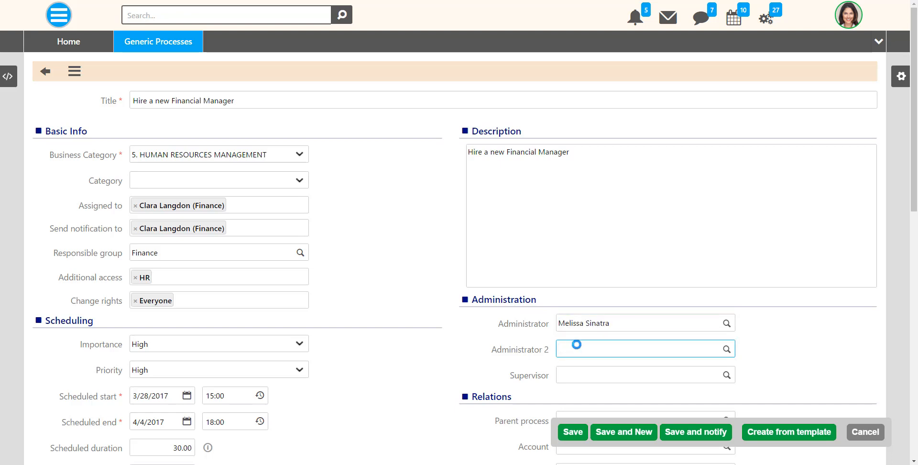
{"action": "scroll", "coordinate": [658, 350], "scroll_direction": "down", "scroll_amount": 3}
{"action": "left_click", "coordinate": [726, 206]}
{"action": "left_click", "coordinate": [705, 280]}
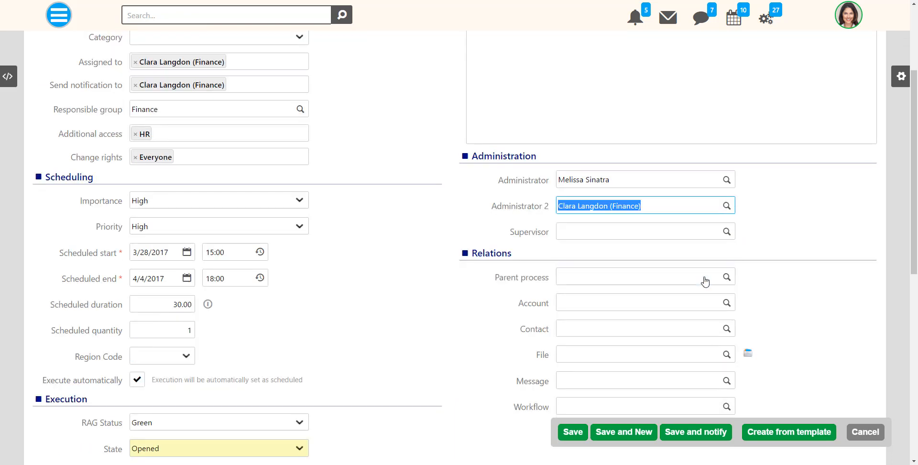
{"action": "left_click", "coordinate": [715, 231]}
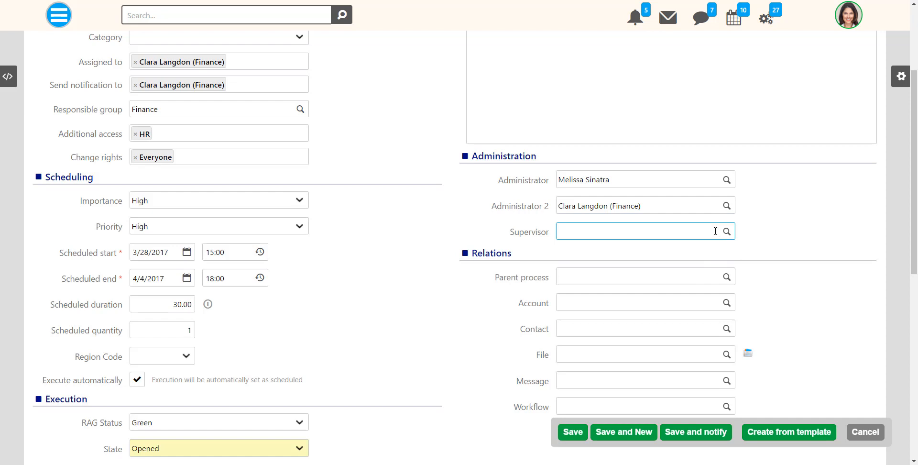
{"action": "type", "text": "fi"}
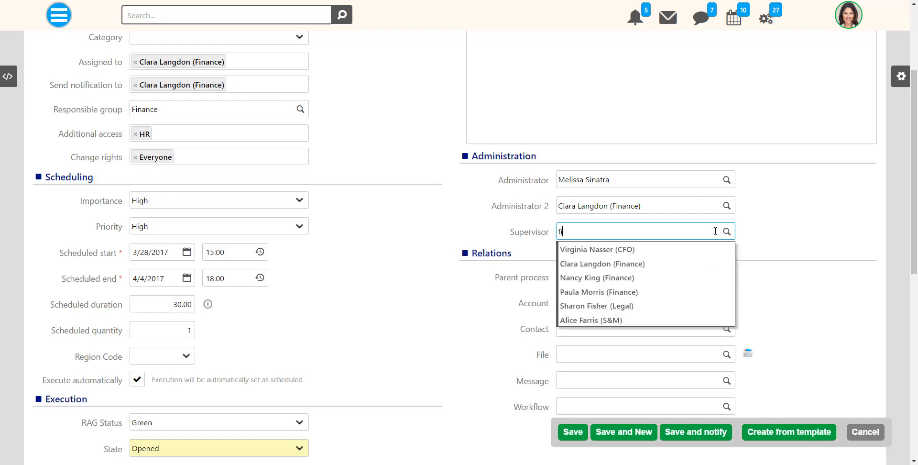
{"action": "left_click", "coordinate": [711, 259]}
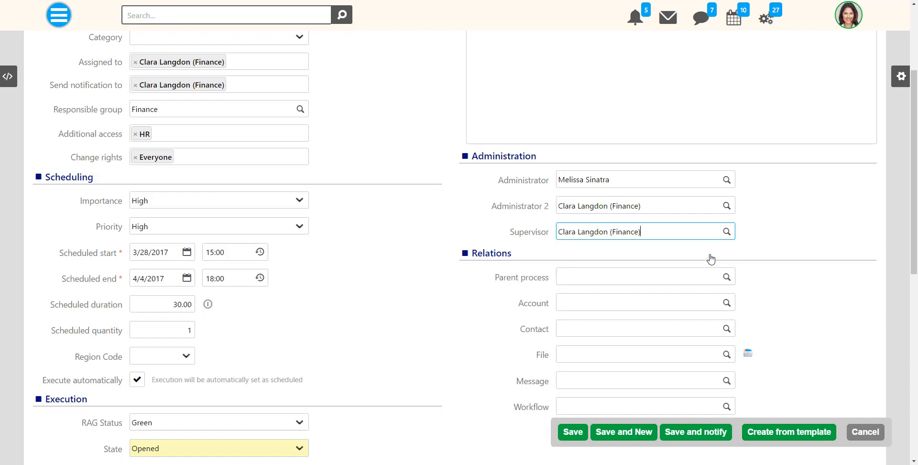
Link parent process Hire a new Administration Employee, account Broadway Ltd, and a contact person
{"action": "left_click", "coordinate": [724, 279]}
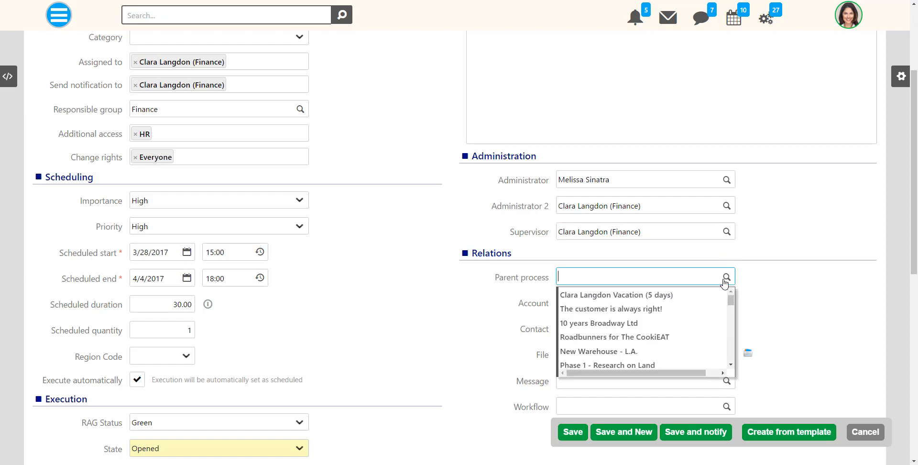
{"action": "scroll", "coordinate": [721, 315], "scroll_direction": "down", "scroll_amount": 5}
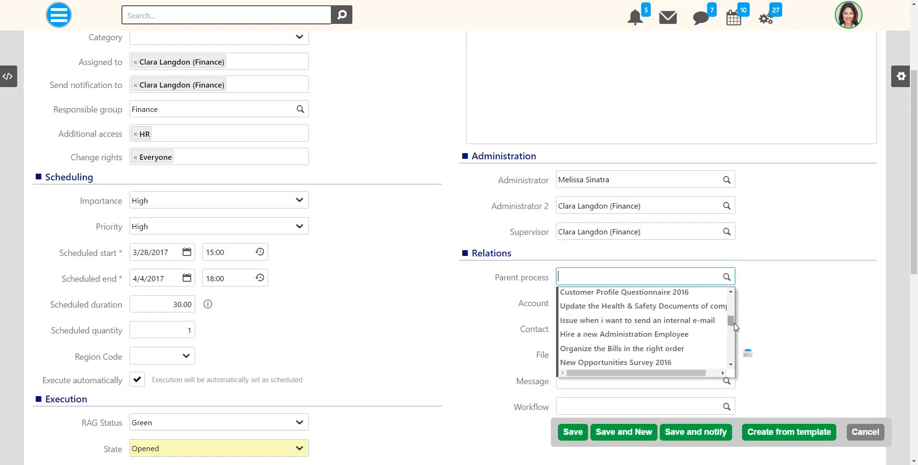
{"action": "left_click", "coordinate": [707, 331]}
{"action": "left_click", "coordinate": [709, 305]}
{"action": "left_click", "coordinate": [725, 302]}
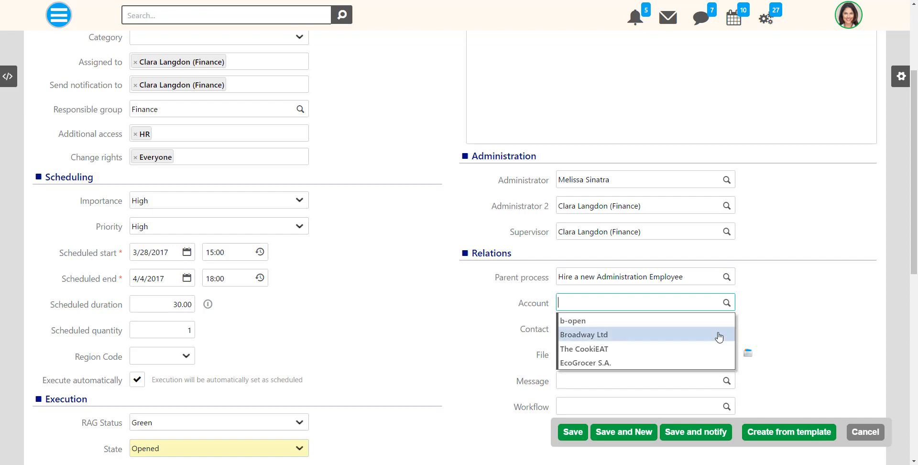
{"action": "left_click", "coordinate": [718, 332]}
{"action": "left_click", "coordinate": [717, 331]}
{"action": "left_click", "coordinate": [719, 347]}
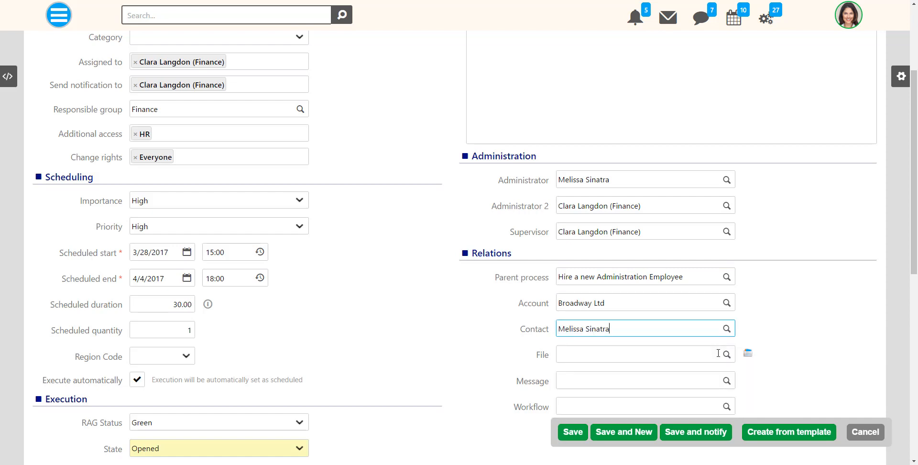
Link the file Broadway.png and the first message to the process
{"action": "left_click", "coordinate": [724, 359]}
{"action": "scroll", "coordinate": [725, 359], "scroll_direction": "down", "scroll_amount": 2}
{"action": "left_click", "coordinate": [726, 211]}
{"action": "scroll", "coordinate": [699, 262], "scroll_direction": "down", "scroll_amount": 3}
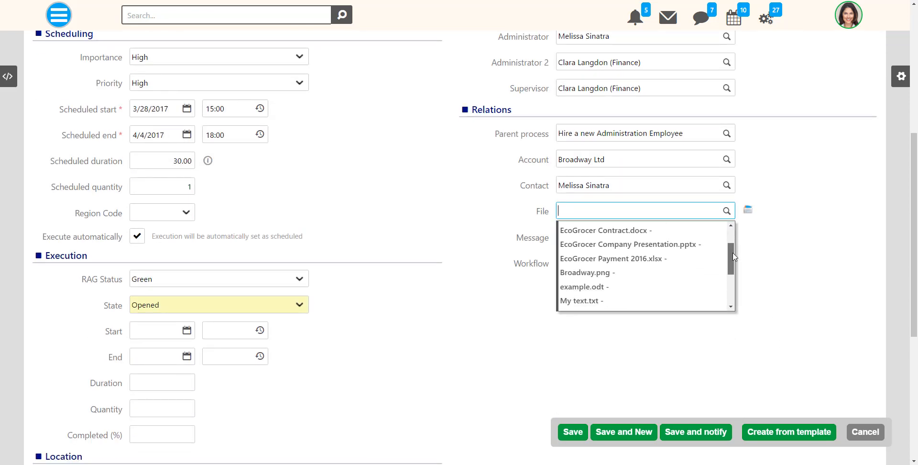
{"action": "left_click", "coordinate": [699, 262]}
{"action": "left_click", "coordinate": [723, 237]}
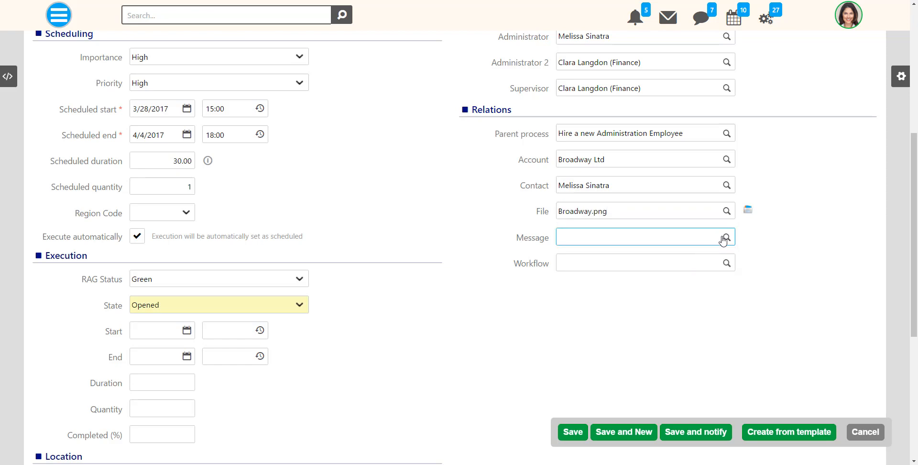
{"action": "left_click", "coordinate": [715, 255]}
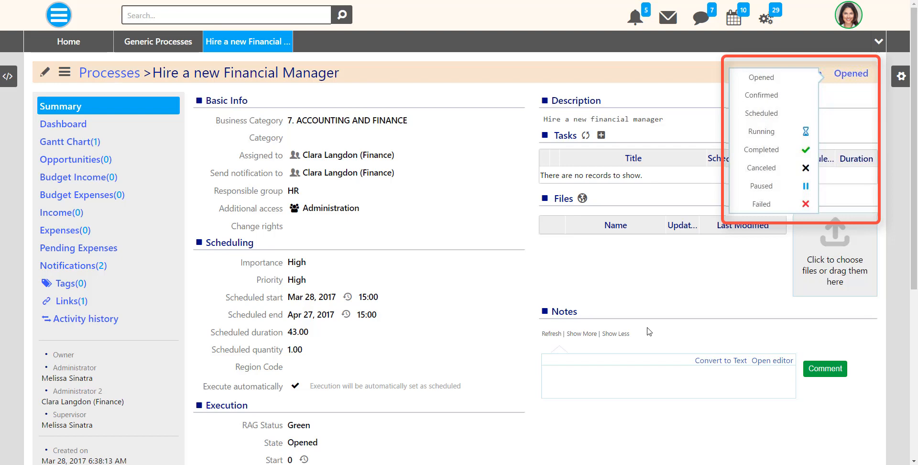
Upload HR.pdf into the process's Files by dragging it from Explorer
{"action": "left_click_drag", "start_coordinate": [41, 41], "coordinate": [837, 271]}
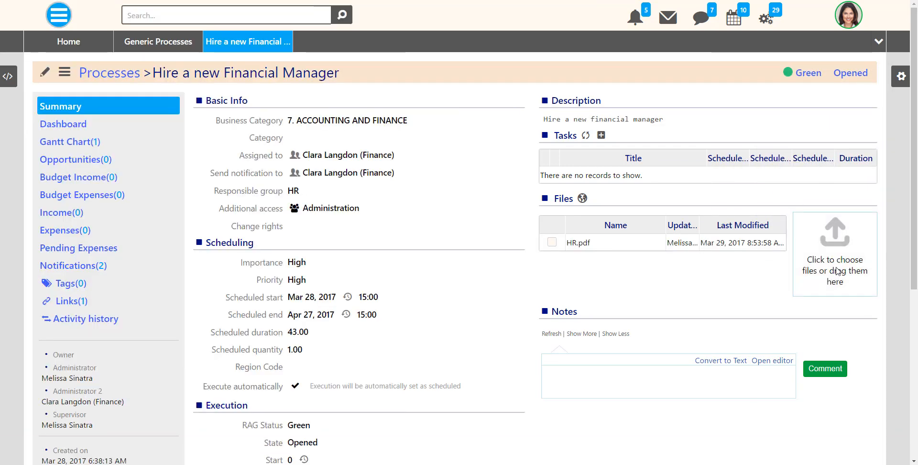
Post the note 'I just uploaded the hiring guidelines!' on the process
{"action": "left_click", "coordinate": [649, 382]}
{"action": "type", "text": "I just up"}
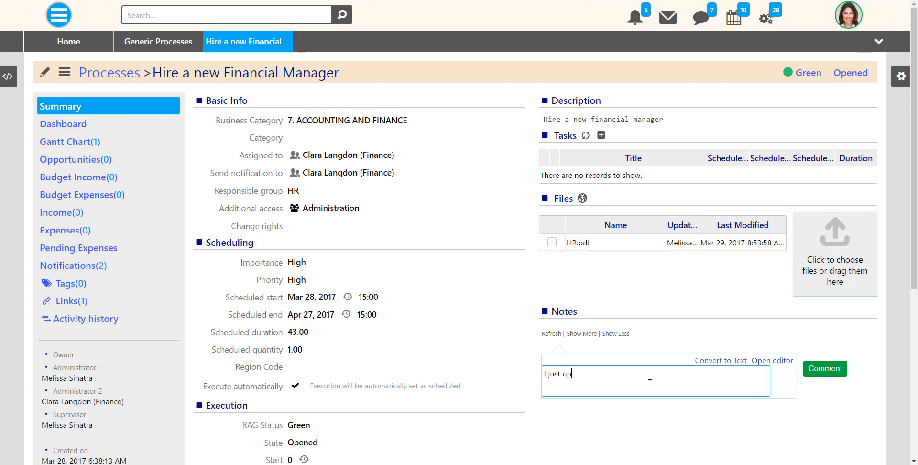
{"action": "type", "text": "loaded the hiring guidelines!"}
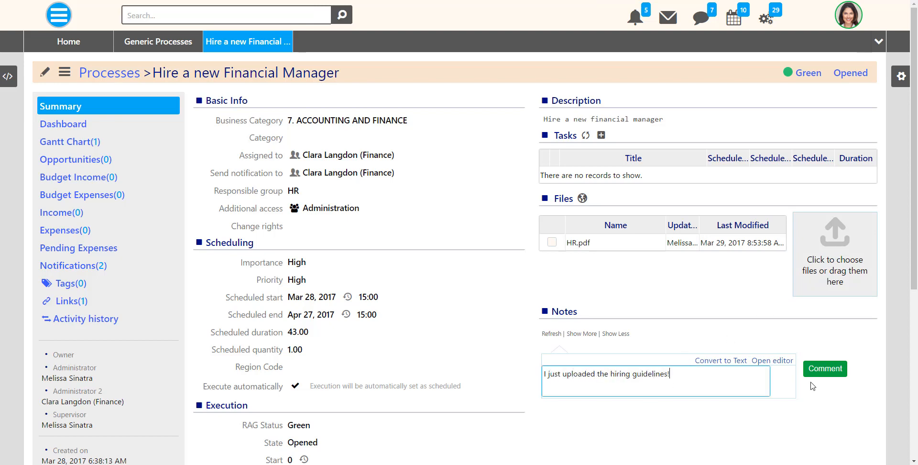
{"action": "left_click", "coordinate": [825, 369]}
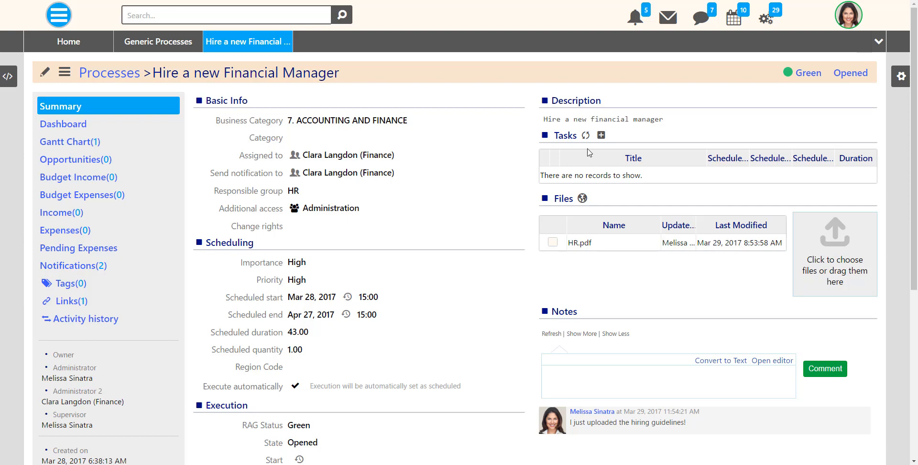
Add and save the task 'Define Position Requirements', then view the process dashboard
{"action": "left_click", "coordinate": [601, 135]}
{"action": "type", "text": "De"}
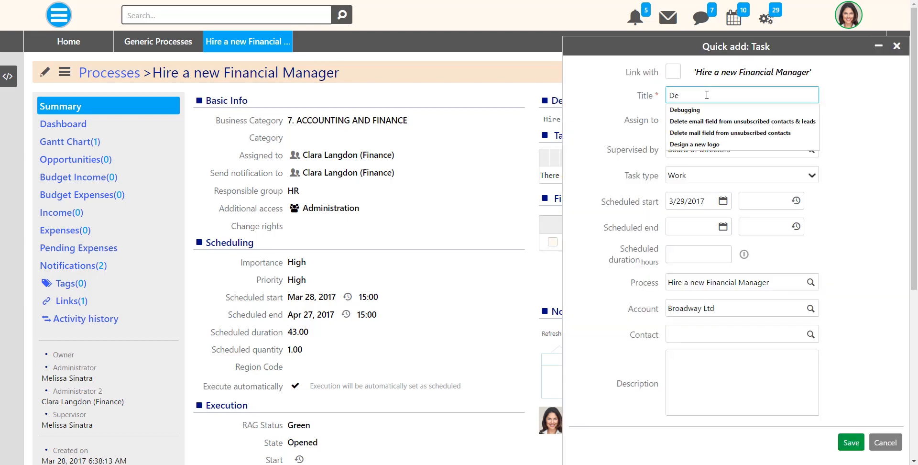
{"action": "type", "text": "fine Position Requirements"}
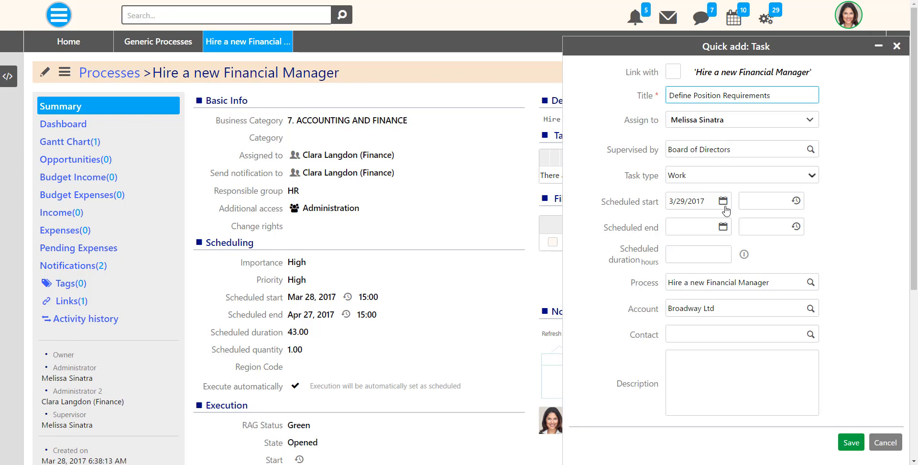
{"action": "left_click", "coordinate": [854, 444]}
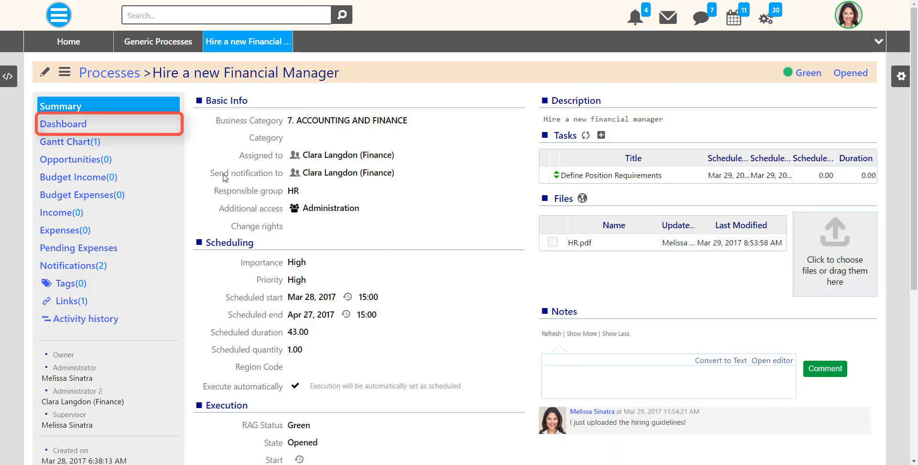
{"action": "left_click", "coordinate": [69, 123]}
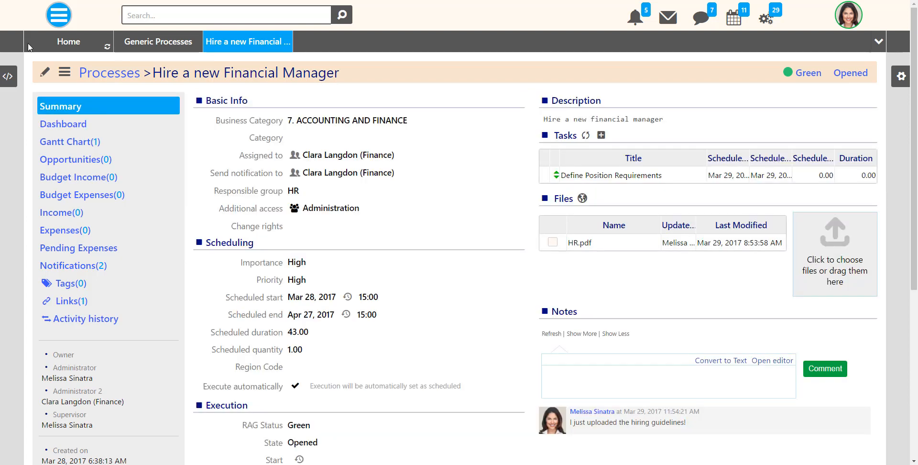
Open the Issues list via Modules > Processes > Business Processes
{"action": "left_click", "coordinate": [58, 15]}
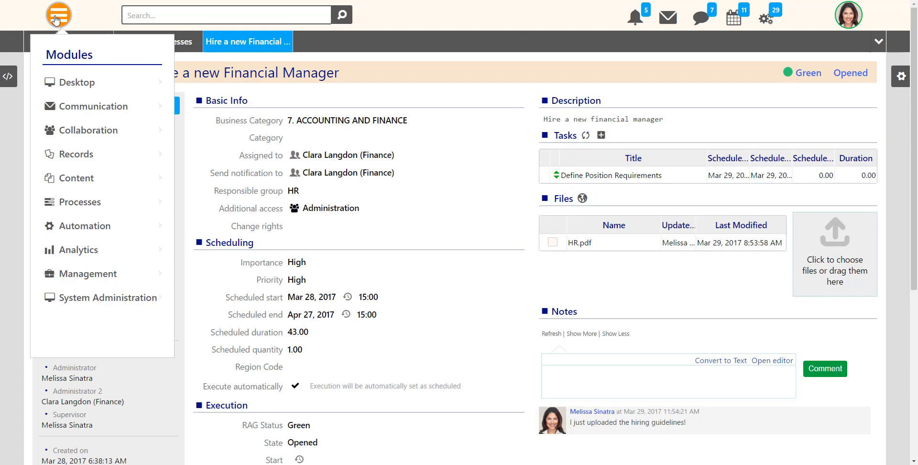
{"action": "mouse_move", "coordinate": [55, 115]}
{"action": "mouse_move", "coordinate": [61, 205]}
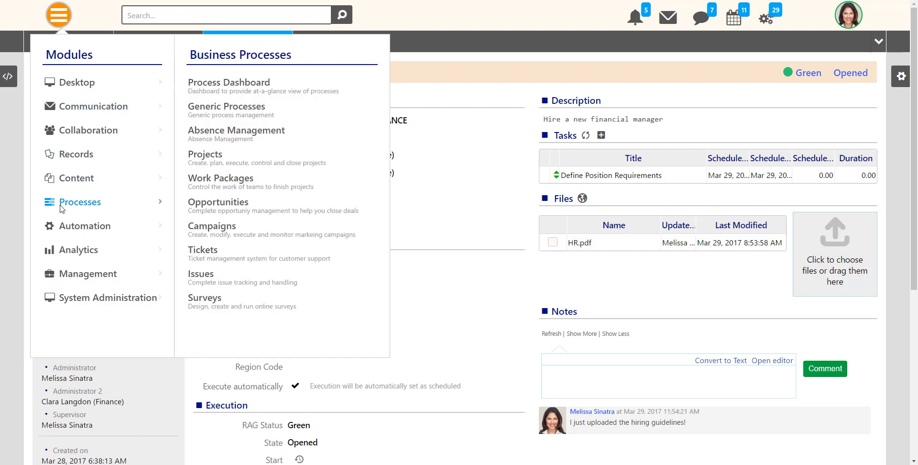
{"action": "left_click", "coordinate": [200, 274]}
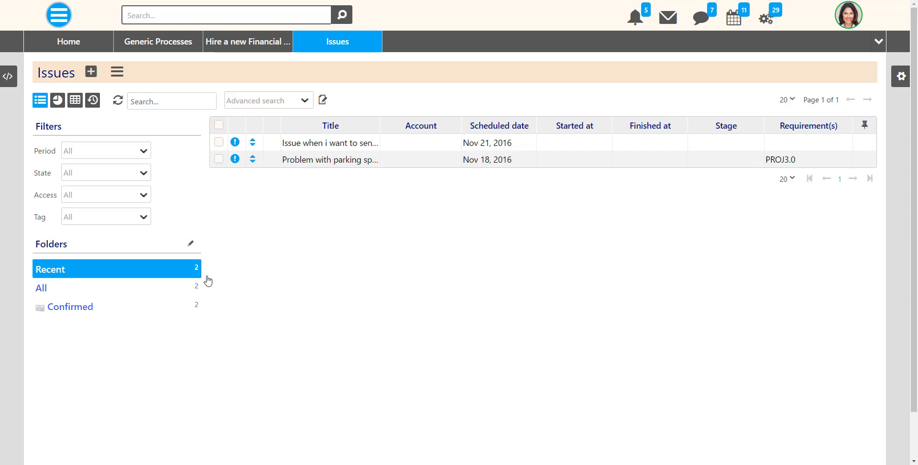
Start a new issue 'Problem with network connectivity' assigned to the IT group
{"action": "left_click", "coordinate": [90, 71]}
{"action": "type", "text": "Problem with network connectivity"}
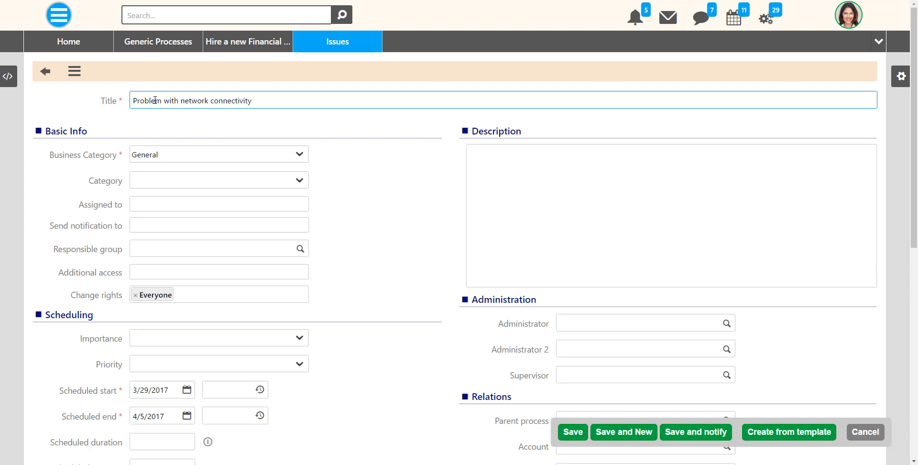
{"action": "left_click", "coordinate": [145, 204]}
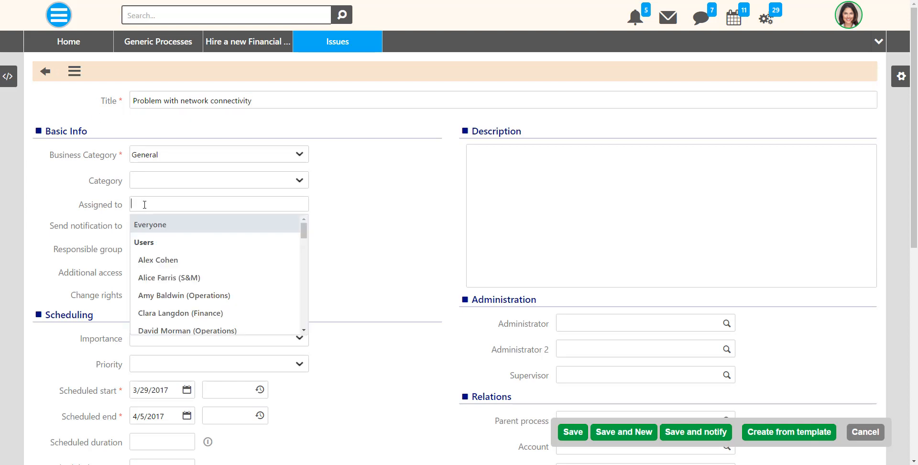
{"action": "type", "text": "it"}
{"action": "left_click", "coordinate": [143, 275]}
Notify an Operations colleague, make IT the responsible group, and save the issue
{"action": "left_click", "coordinate": [145, 227]}
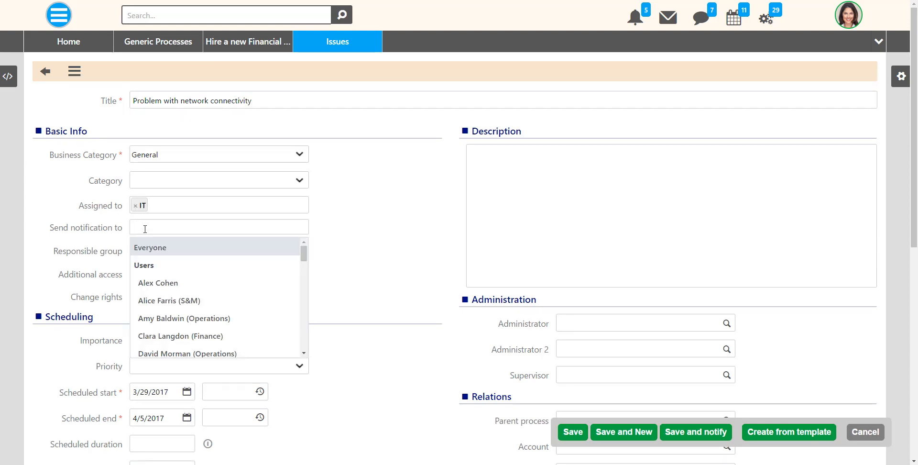
{"action": "left_click", "coordinate": [154, 318]}
{"action": "left_click", "coordinate": [157, 252]}
{"action": "type", "text": "it"}
{"action": "left_click", "coordinate": [159, 271]}
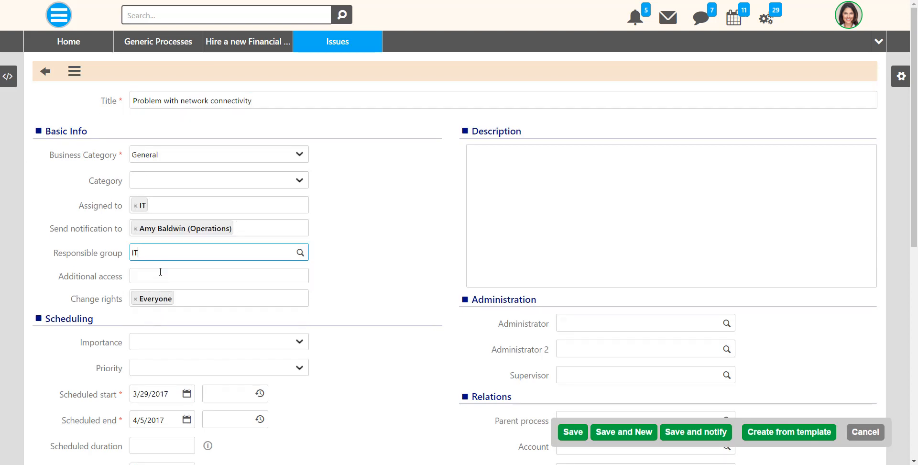
{"action": "left_click", "coordinate": [695, 432]}
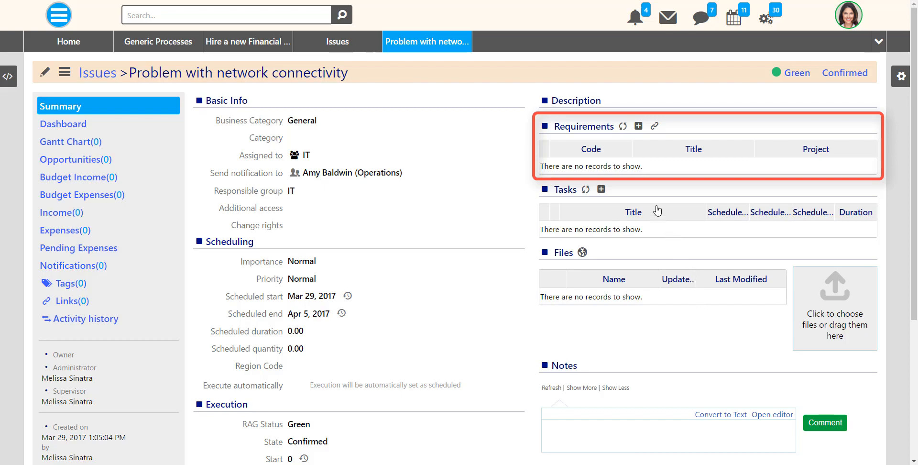
Add the requirement 'Financial Report' under project New Warehouse - L.A. to the issue
{"action": "left_click", "coordinate": [638, 126]}
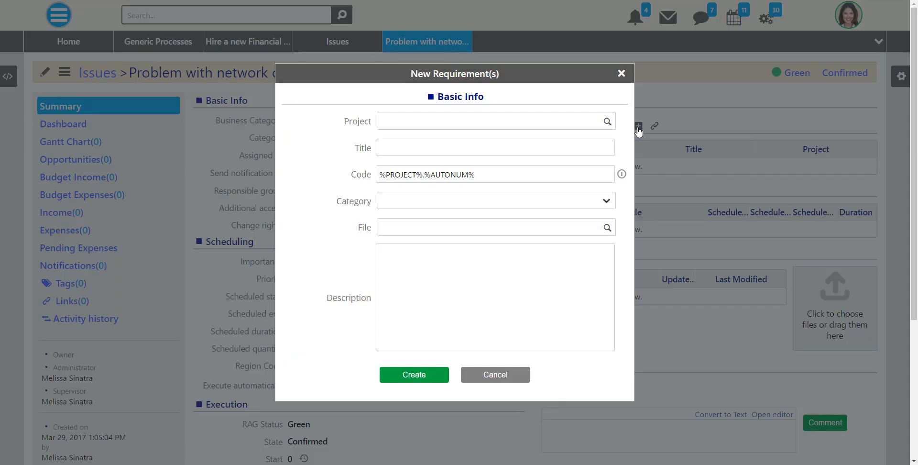
{"action": "left_click", "coordinate": [606, 122]}
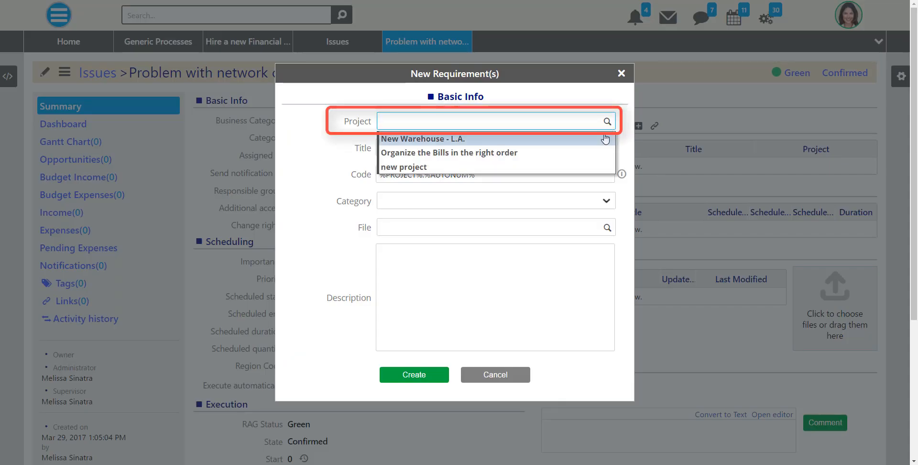
{"action": "left_click", "coordinate": [420, 138]}
{"action": "left_click", "coordinate": [398, 149]}
{"action": "type", "text": "Financial Report"}
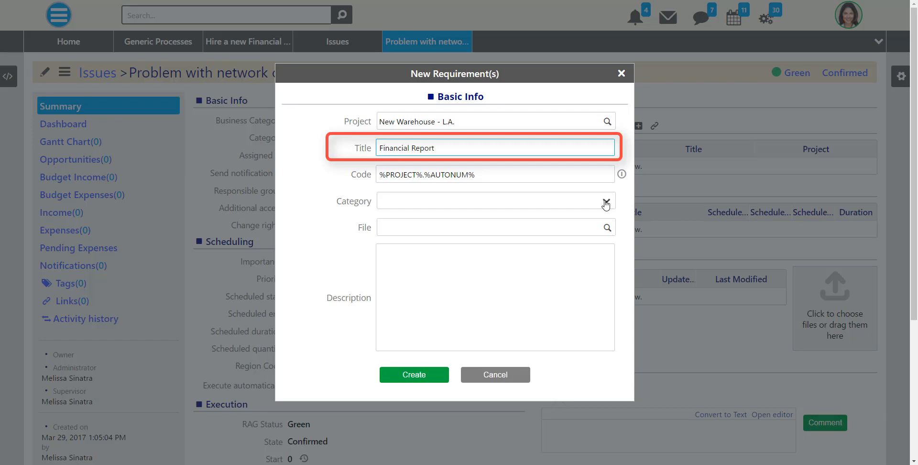
{"action": "left_click", "coordinate": [606, 228]}
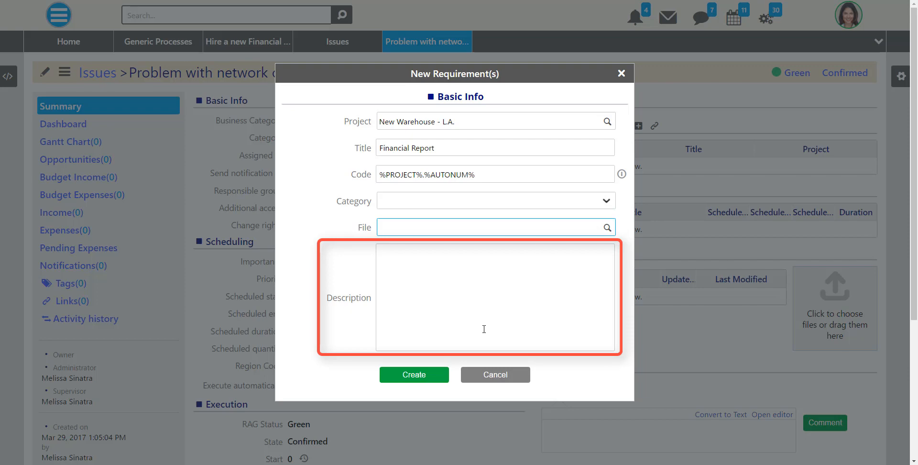
{"action": "left_click", "coordinate": [419, 377]}
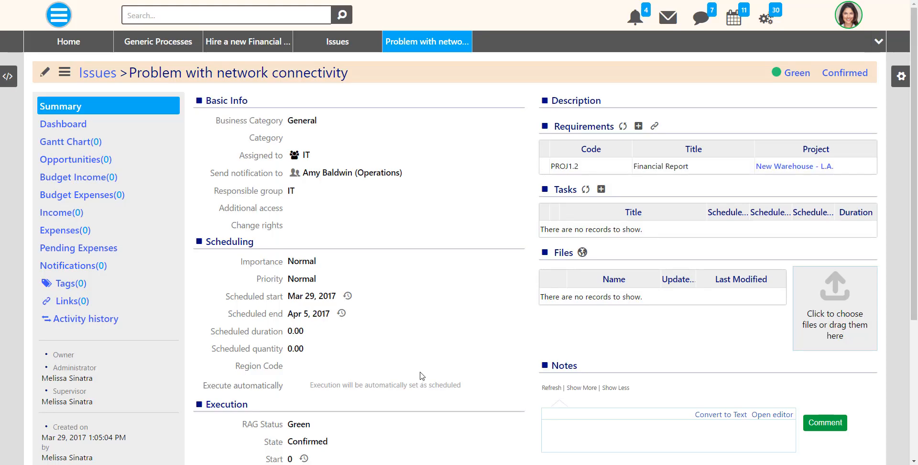
Link requirement PROJ1.0 - Restore connection to the issue and show its Linked With list
{"action": "left_click", "coordinate": [654, 126]}
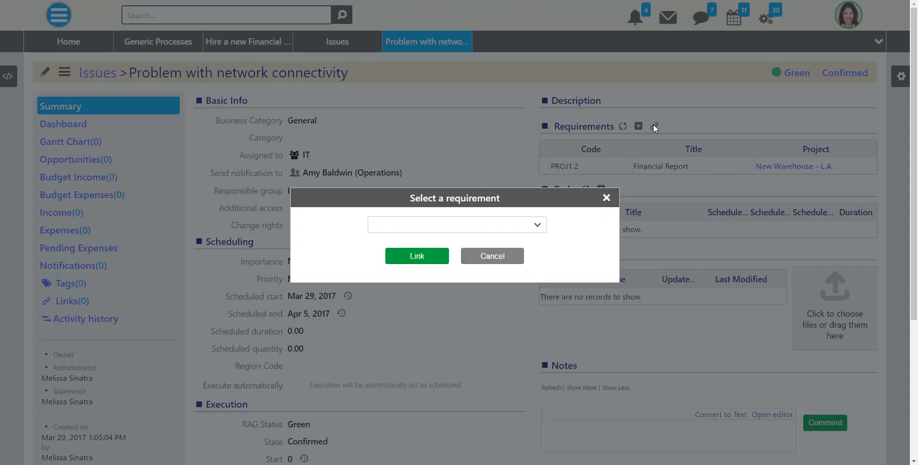
{"action": "left_click", "coordinate": [539, 229]}
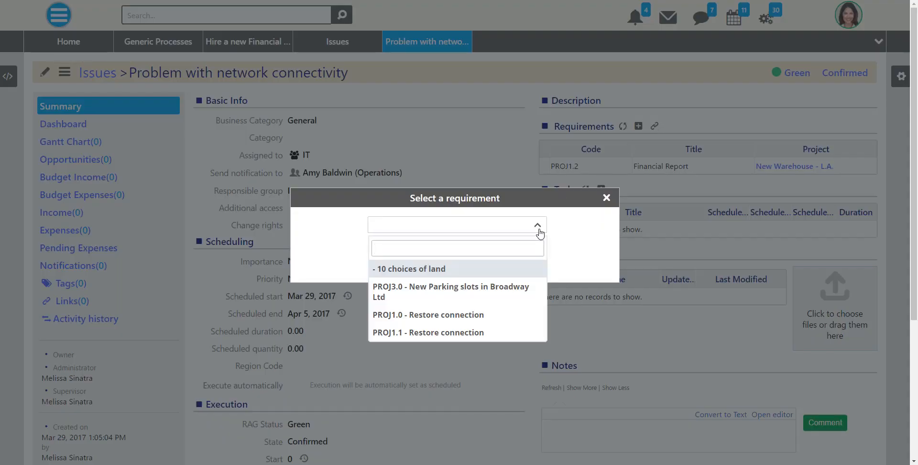
{"action": "left_click", "coordinate": [519, 315]}
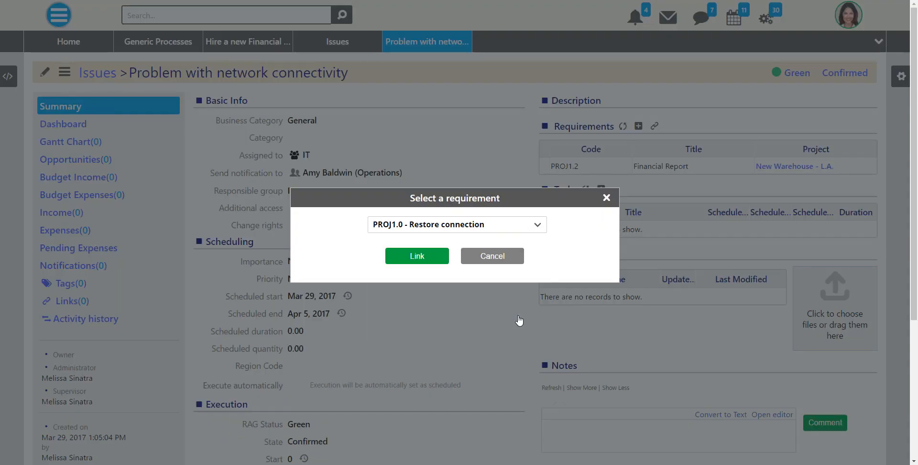
{"action": "left_click", "coordinate": [412, 263]}
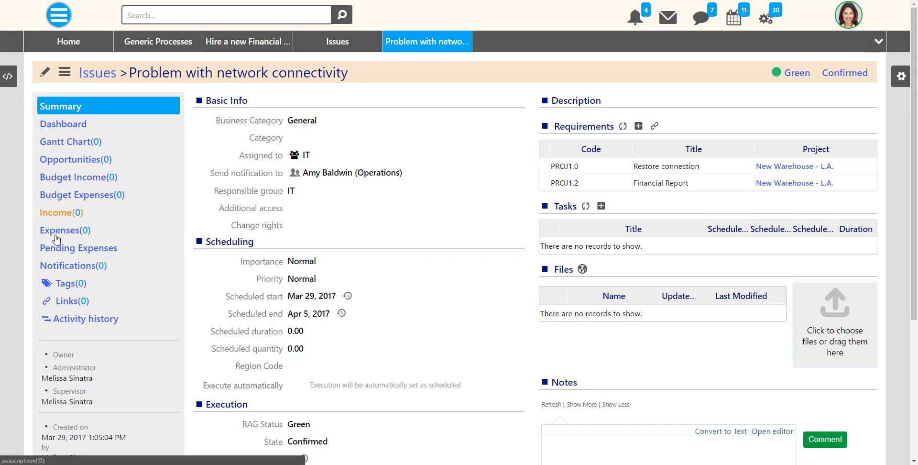
{"action": "left_click", "coordinate": [65, 301]}
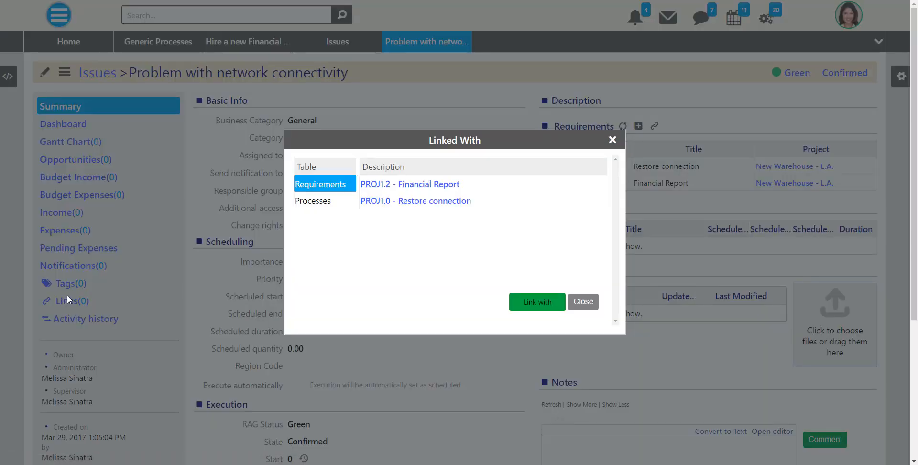
Search 'broadway' and link the Broadway Ltd account and Broadway.png document to the issue
{"action": "left_click", "coordinate": [533, 305]}
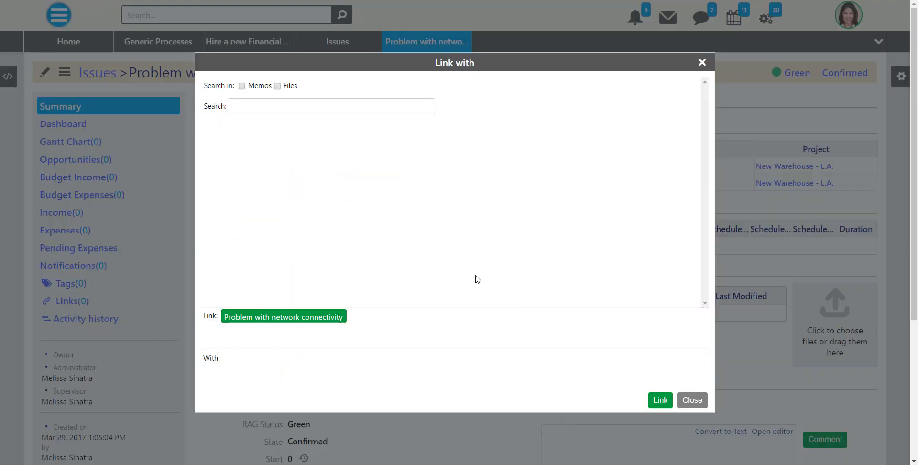
{"action": "left_click", "coordinate": [284, 106]}
{"action": "type", "text": "broadway"}
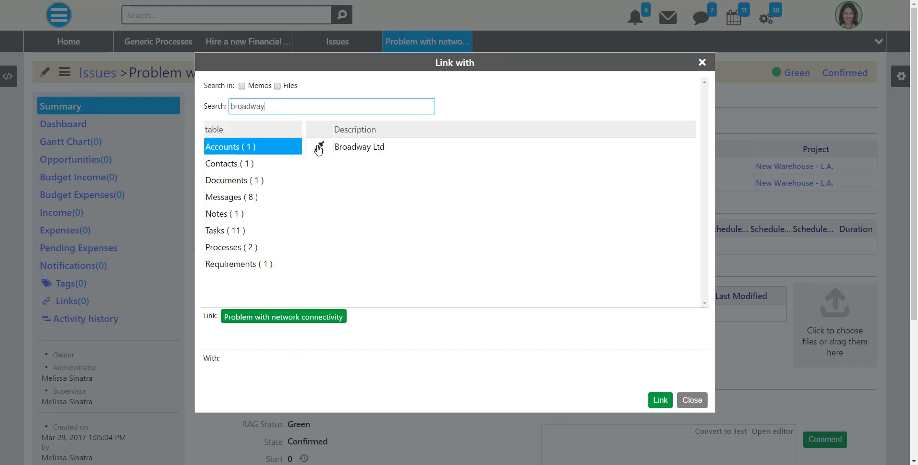
{"action": "left_click", "coordinate": [319, 146]}
{"action": "left_click", "coordinate": [255, 181]}
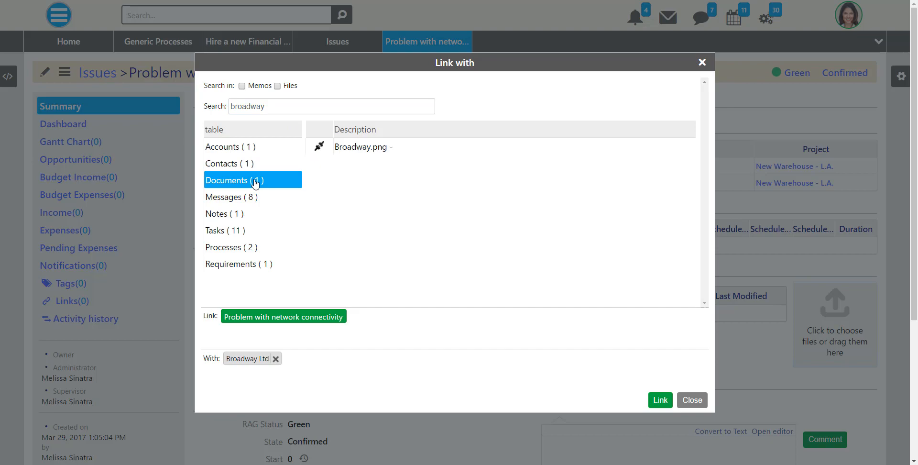
{"action": "left_click", "coordinate": [319, 147]}
{"action": "left_click", "coordinate": [651, 395]}
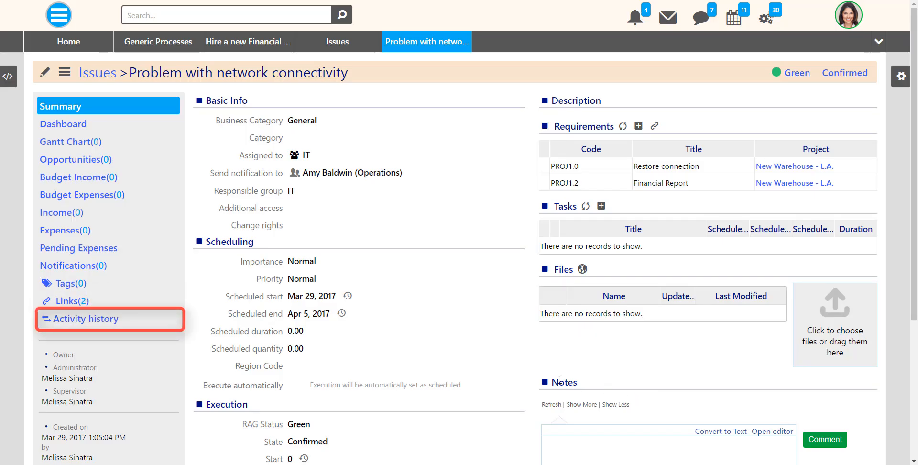
Unlink the Accounts Broadway Ltd row from the issue's activity history and confirm
{"action": "left_click", "coordinate": [97, 320]}
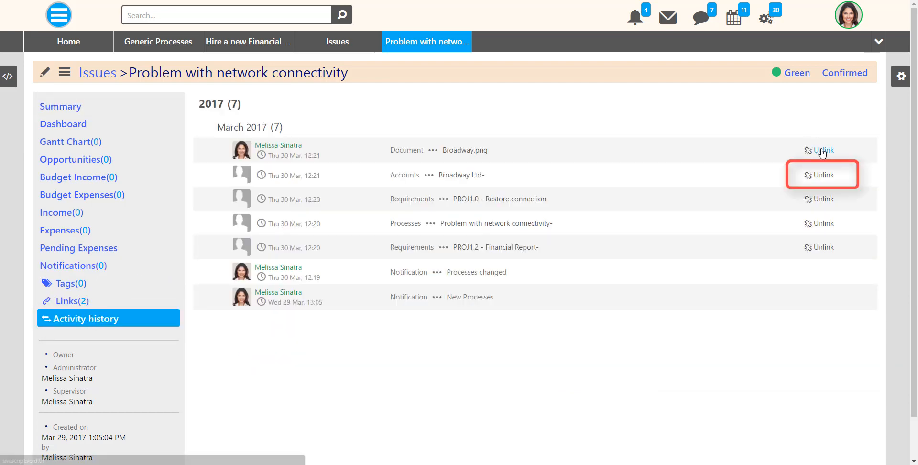
{"action": "left_click", "coordinate": [822, 175]}
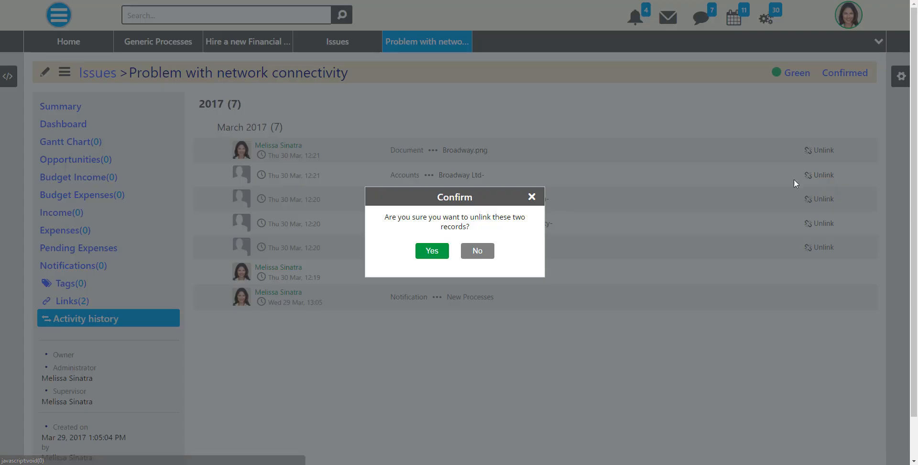
{"action": "left_click", "coordinate": [429, 252]}
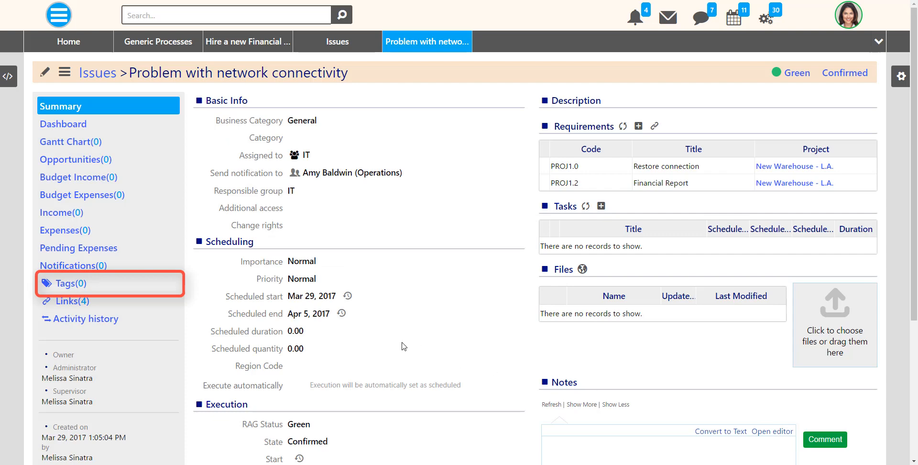
Add the People we Support tag with internal access, then return to the Issues list
{"action": "left_click", "coordinate": [70, 286]}
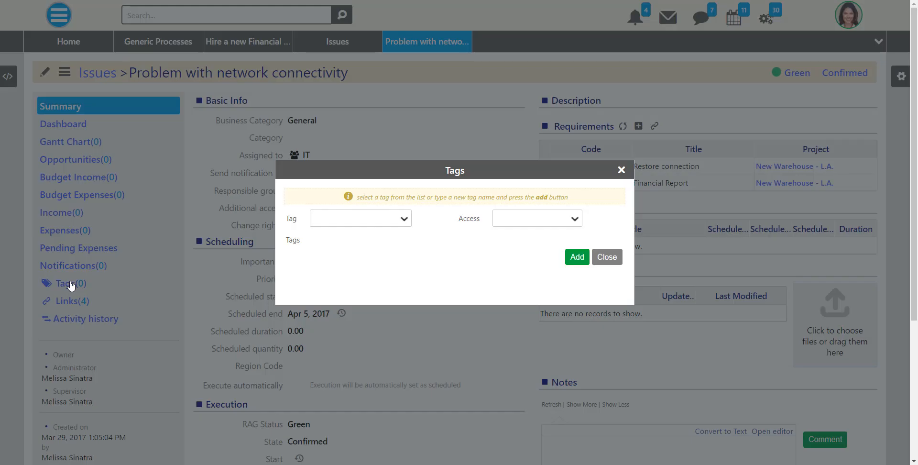
{"action": "left_click", "coordinate": [403, 220]}
{"action": "left_click", "coordinate": [394, 241]}
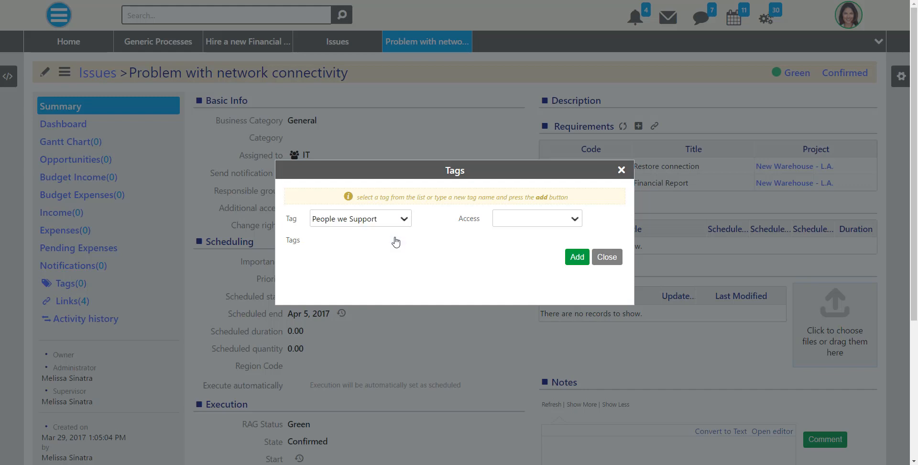
{"action": "left_click", "coordinate": [573, 221]}
{"action": "left_click", "coordinate": [567, 240]}
{"action": "left_click", "coordinate": [575, 259]}
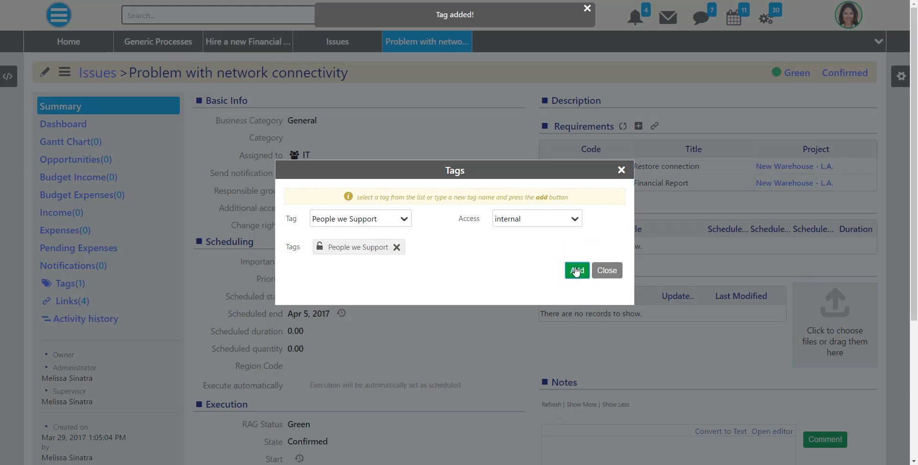
{"action": "left_click", "coordinate": [606, 271]}
{"action": "left_click", "coordinate": [347, 48]}
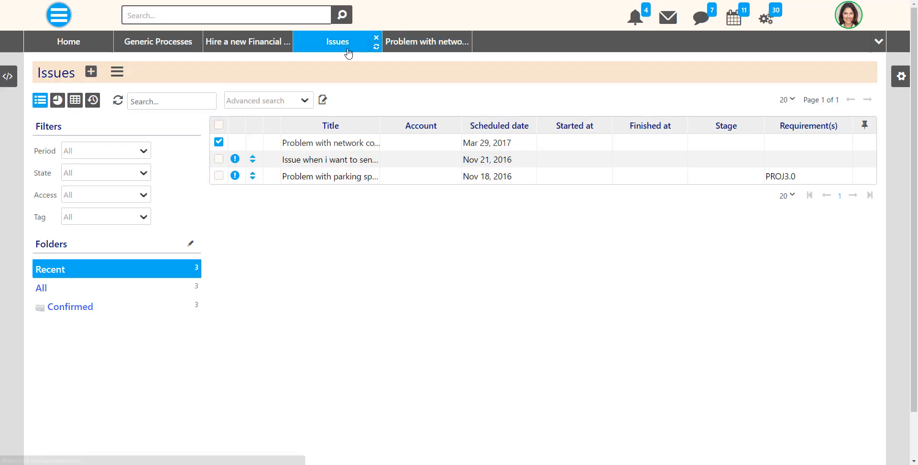
Check the second issue's actions menu and the list's export and print options
{"action": "right_click", "coordinate": [218, 160]}
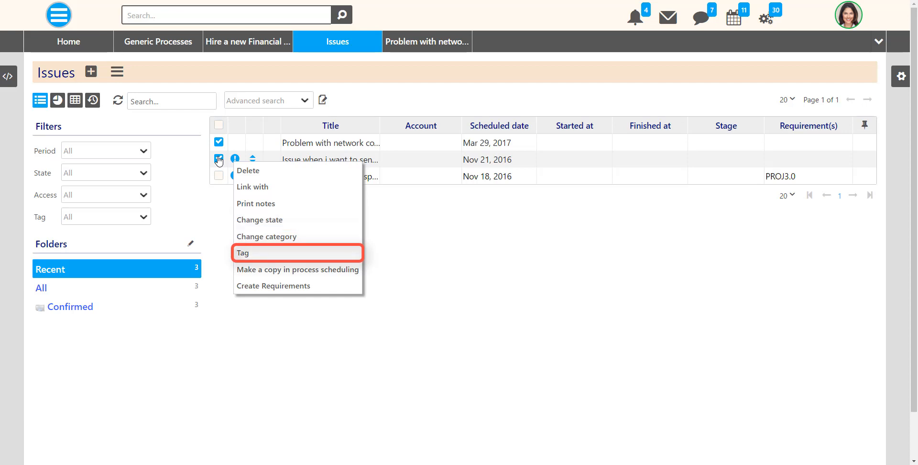
{"action": "left_click", "coordinate": [218, 160]}
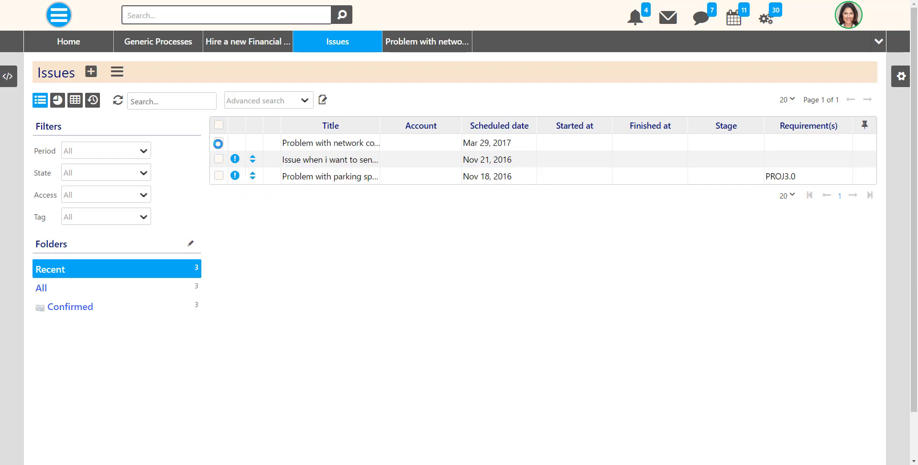
{"action": "left_click", "coordinate": [117, 71]}
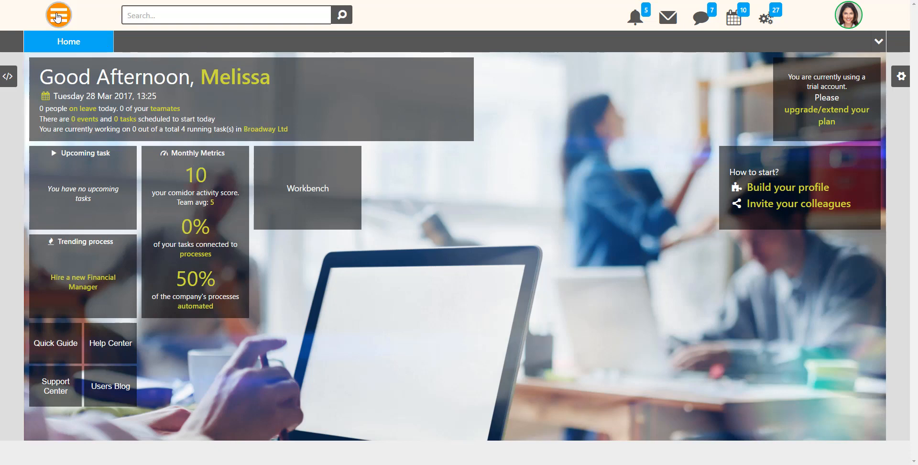
Open Processes > Process Dashboard, then open and close the Quick add process form
{"action": "left_click", "coordinate": [58, 17]}
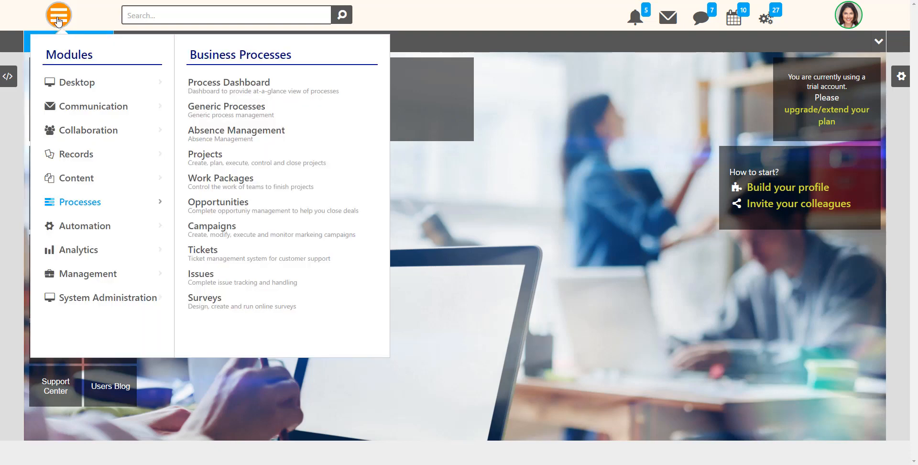
{"action": "left_click", "coordinate": [204, 81]}
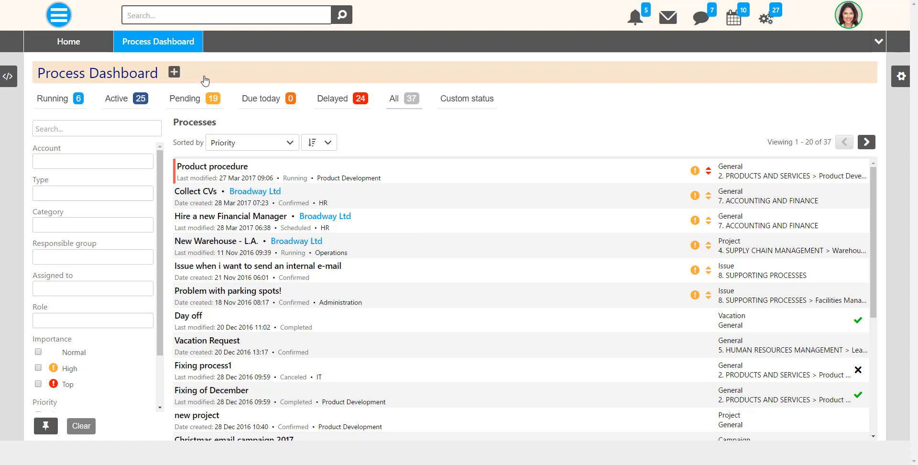
{"action": "left_click", "coordinate": [174, 73]}
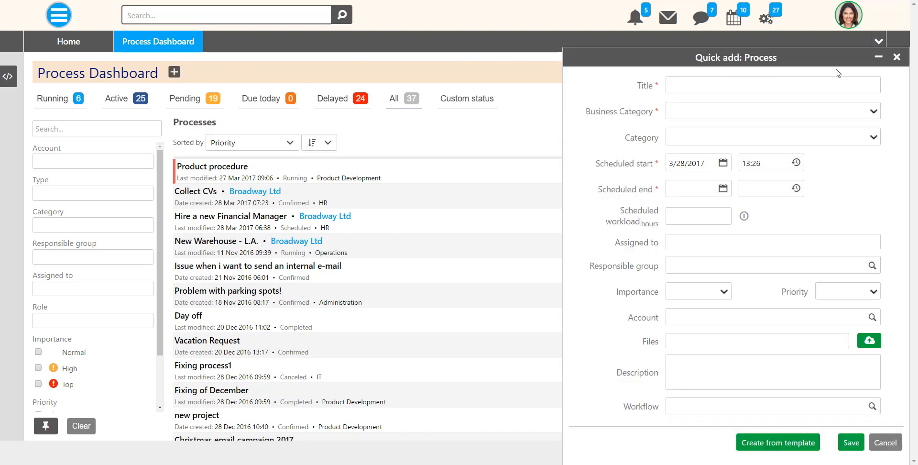
{"action": "left_click", "coordinate": [897, 58]}
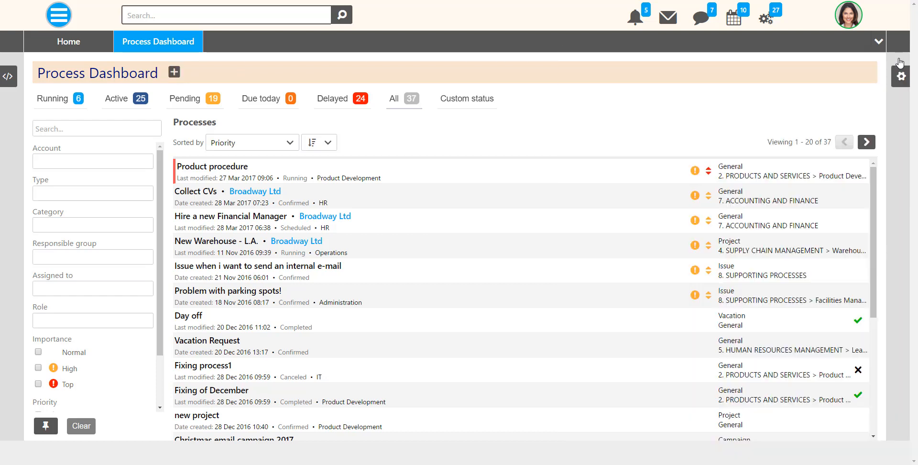
{"action": "left_click", "coordinate": [126, 109]}
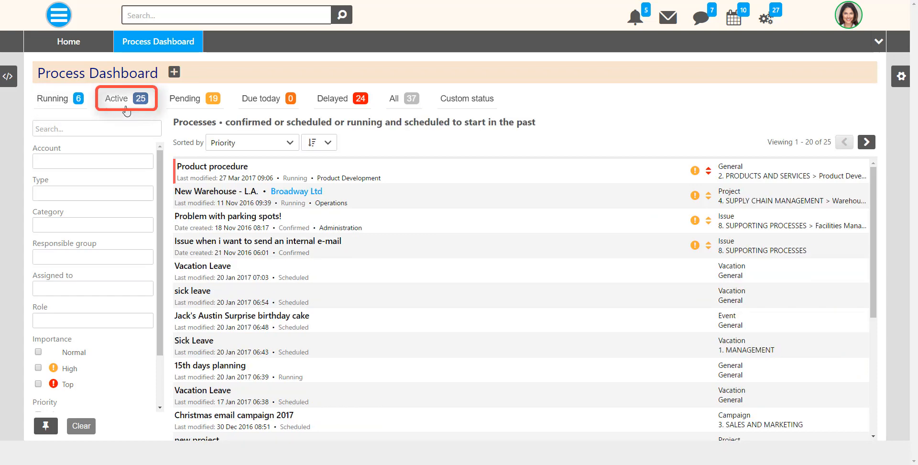
{"action": "left_click", "coordinate": [196, 112]}
{"action": "left_click", "coordinate": [268, 109]}
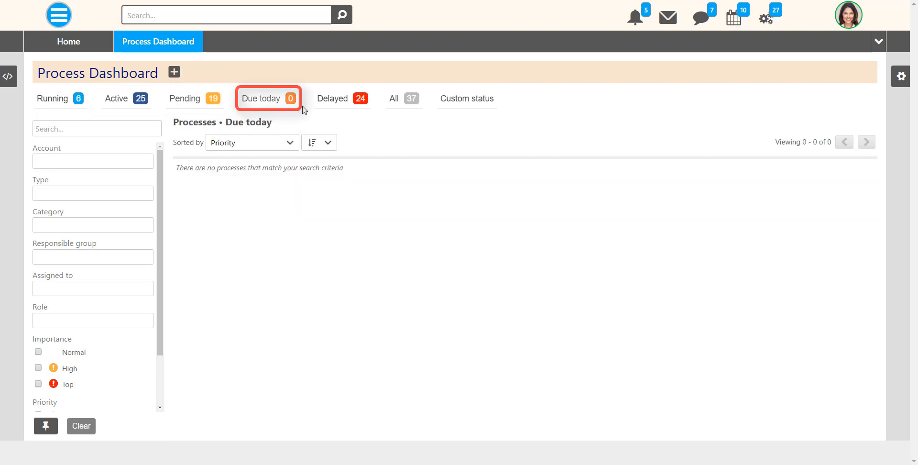
{"action": "left_click", "coordinate": [340, 111]}
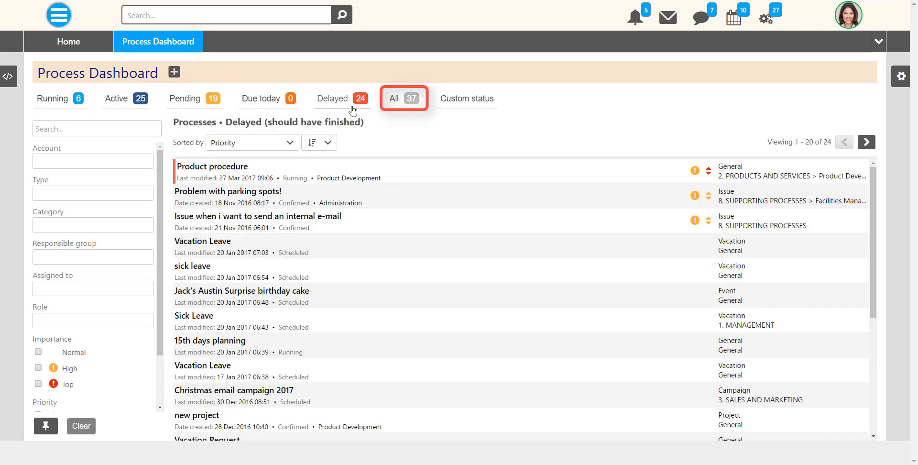
{"action": "left_click", "coordinate": [404, 110]}
{"action": "left_click", "coordinate": [466, 108]}
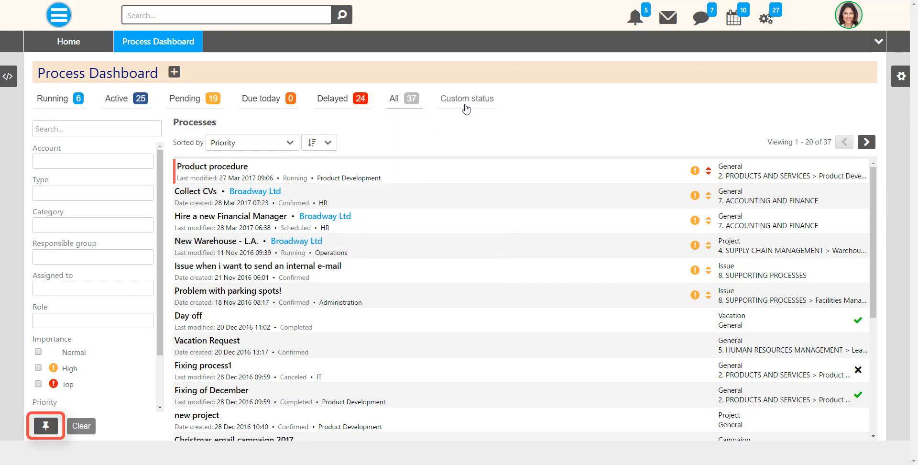
{"action": "scroll", "coordinate": [71, 359], "scroll_direction": "down", "scroll_amount": 2}
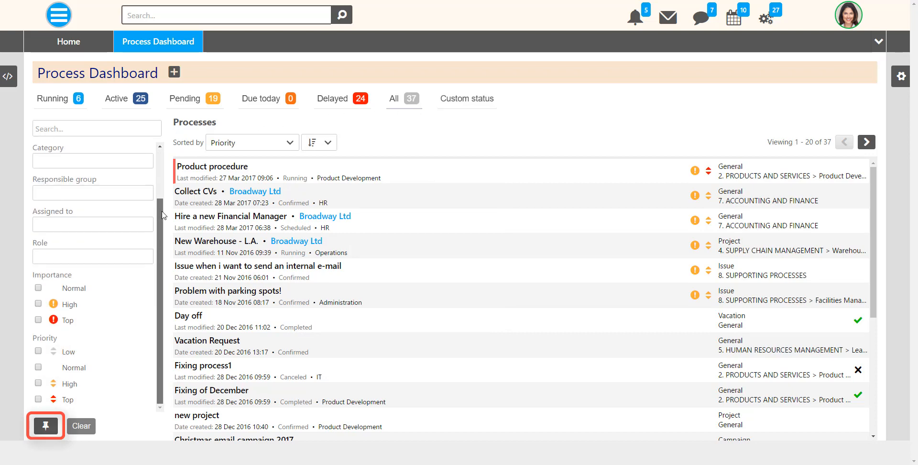
{"action": "left_click", "coordinate": [48, 424]}
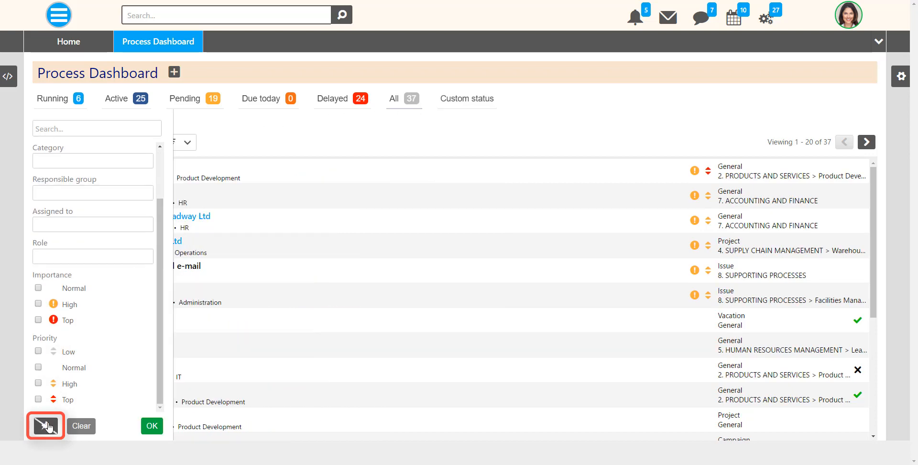
{"action": "left_click", "coordinate": [46, 425]}
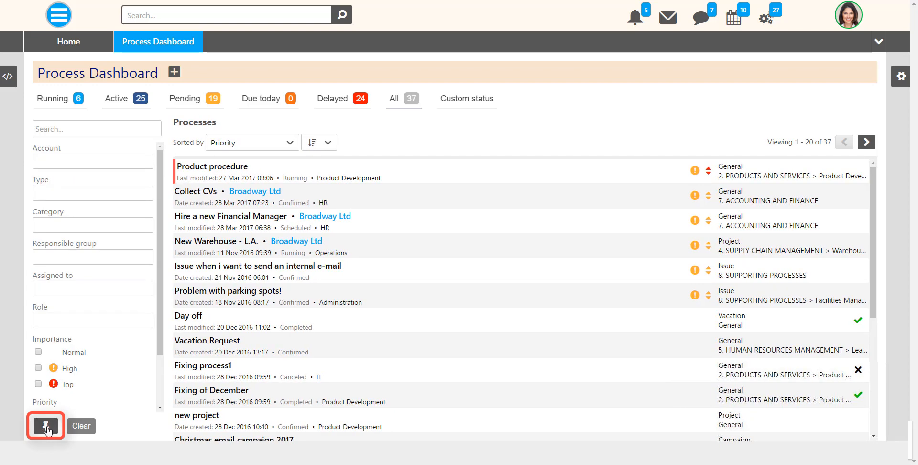
{"action": "left_click", "coordinate": [47, 427]}
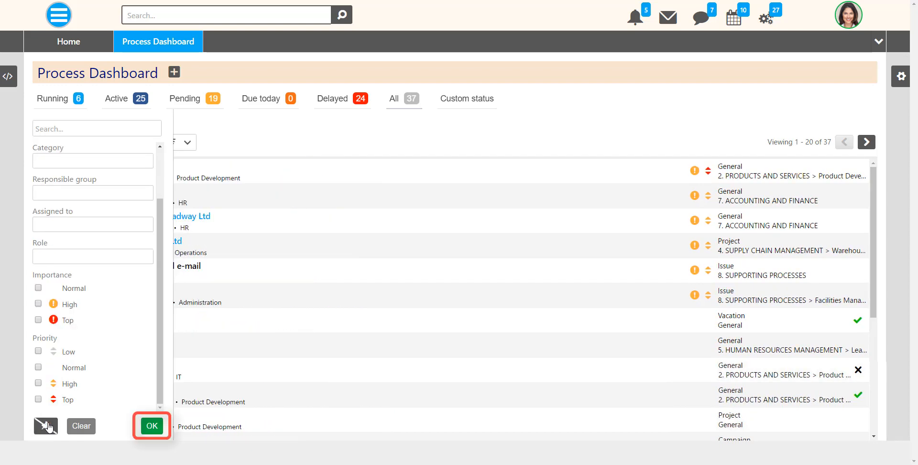
{"action": "left_click", "coordinate": [151, 425]}
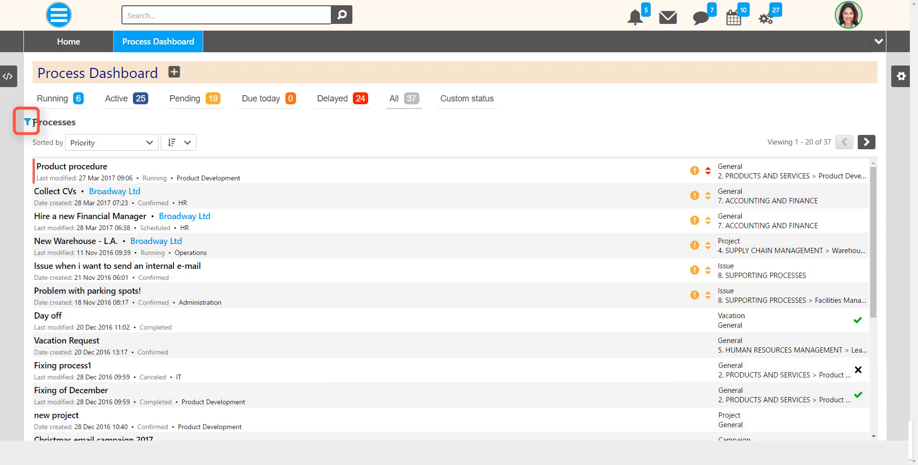
{"action": "left_click", "coordinate": [27, 122]}
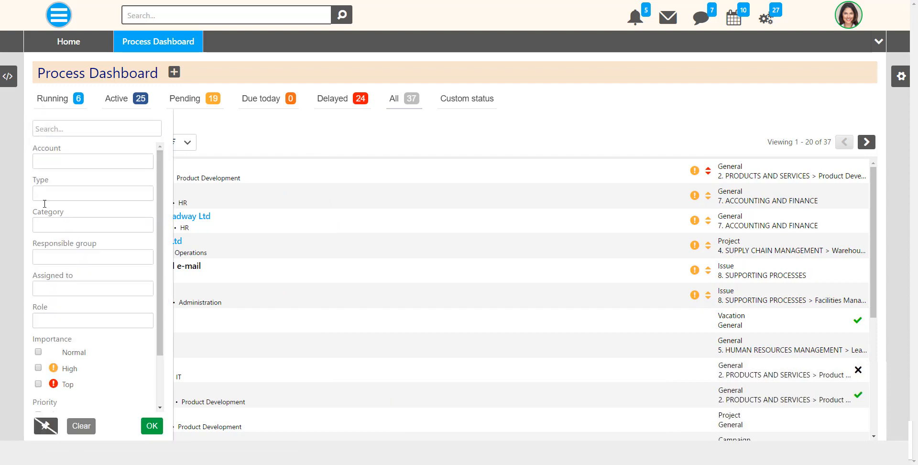
{"action": "left_click", "coordinate": [46, 425]}
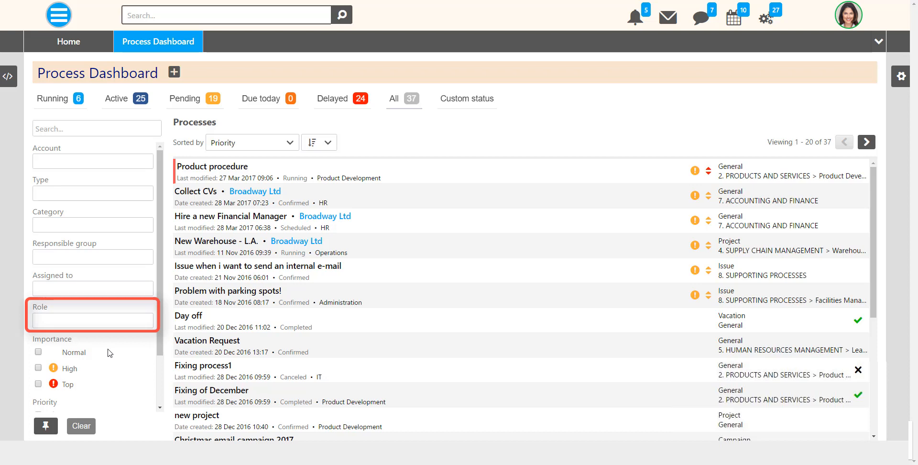
{"action": "scroll", "coordinate": [162, 206], "scroll_direction": "down", "scroll_amount": 2}
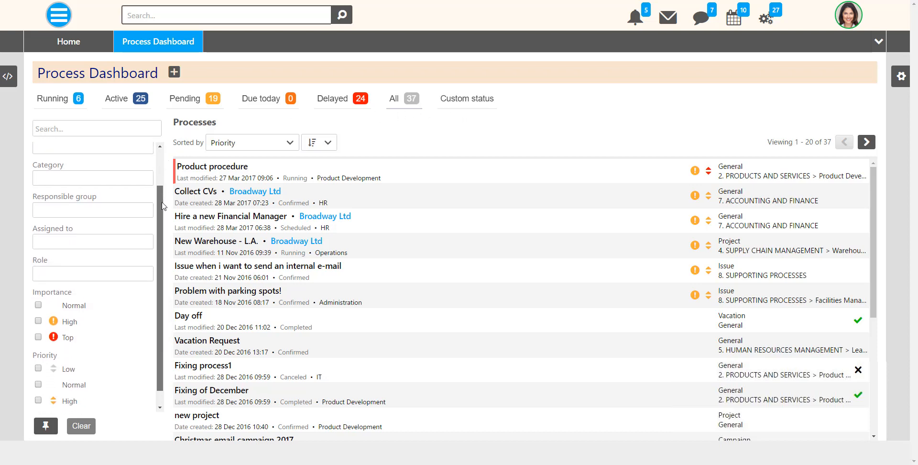
{"action": "scroll", "coordinate": [162, 206], "scroll_direction": "down", "scroll_amount": 1}
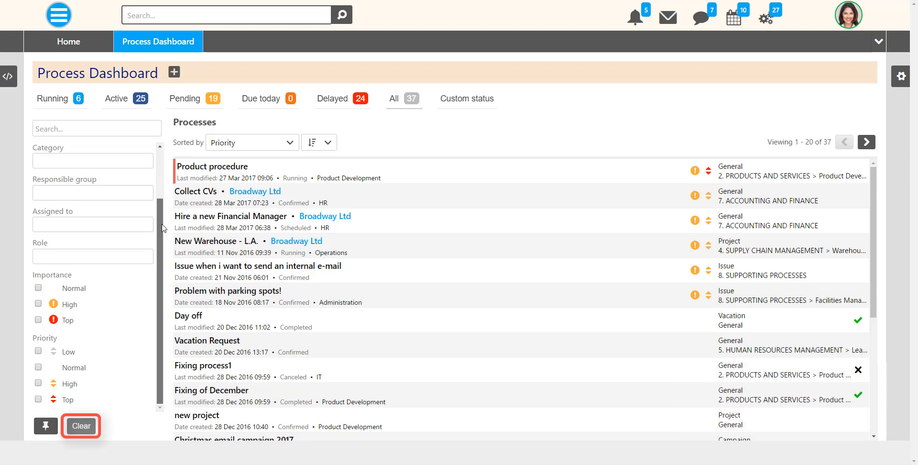
{"action": "scroll", "coordinate": [162, 227], "scroll_direction": "up", "scroll_amount": 4}
{"action": "left_click", "coordinate": [290, 143]}
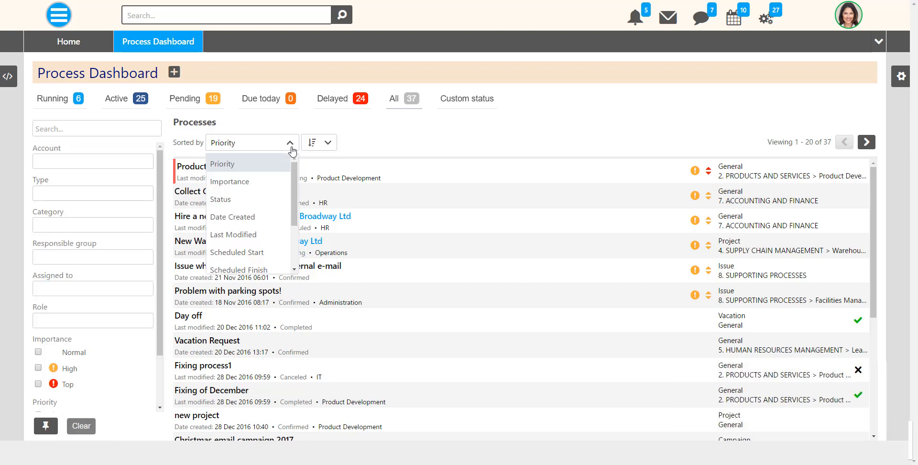
{"action": "scroll", "coordinate": [292, 205], "scroll_direction": "down", "scroll_amount": 3}
{"action": "left_click", "coordinate": [289, 142]}
{"action": "left_click", "coordinate": [328, 143]}
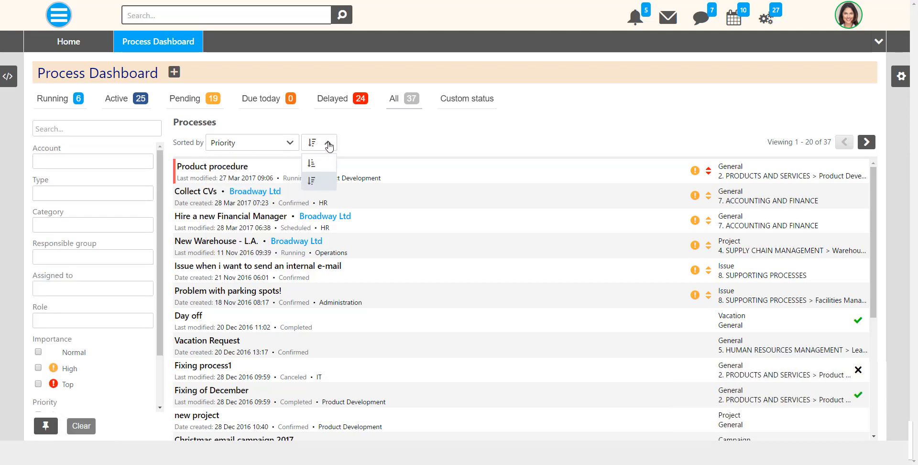
{"action": "left_click", "coordinate": [328, 143]}
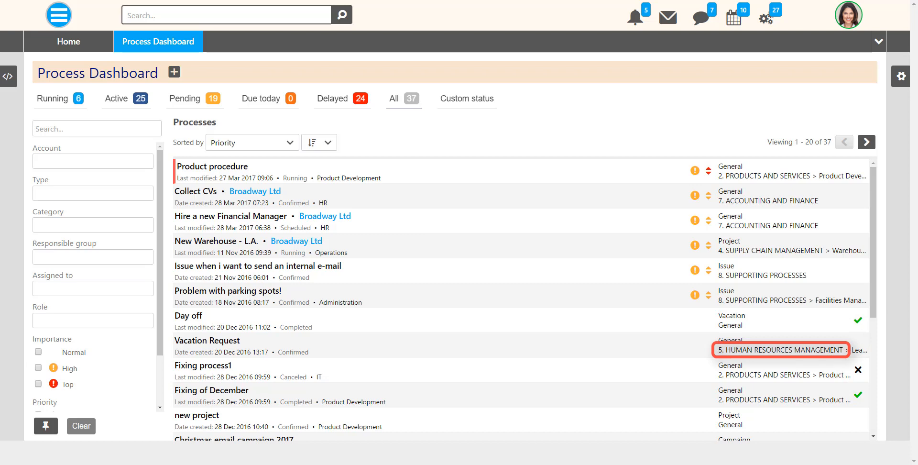
{"action": "left_click", "coordinate": [866, 143]}
{"action": "left_click", "coordinate": [845, 144]}
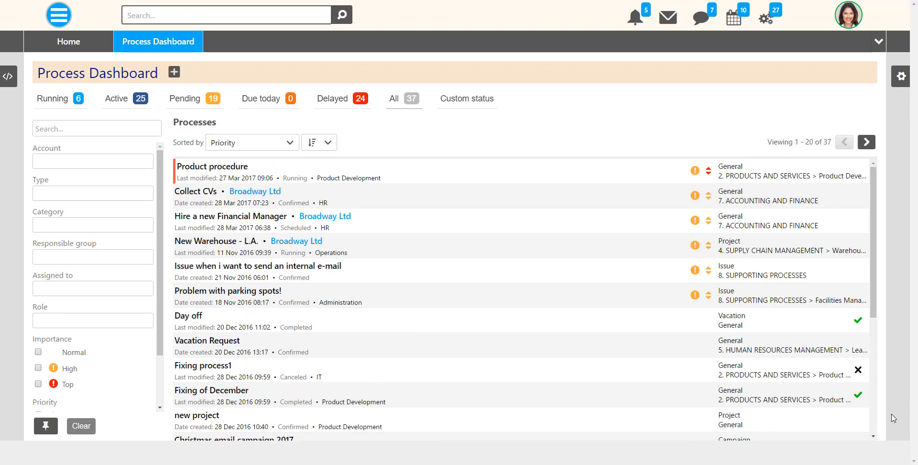
{"action": "left_click", "coordinate": [216, 246]}
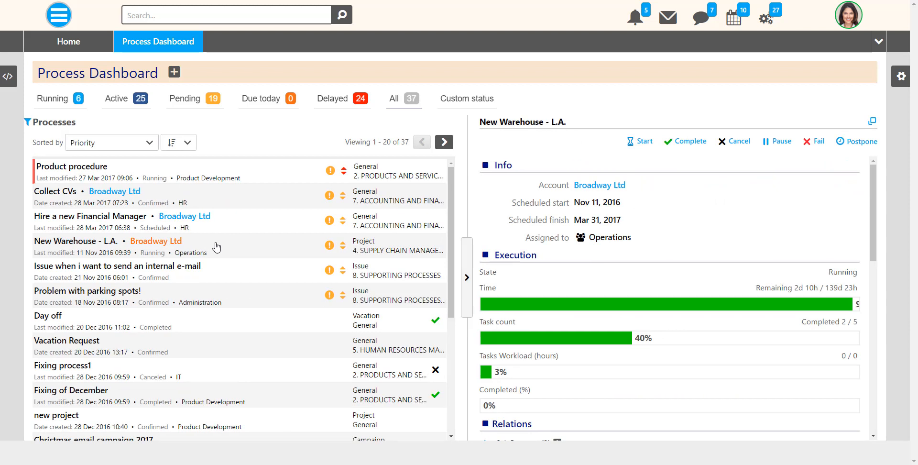
{"action": "left_click_drag", "start_coordinate": [877, 200], "coordinate": [862, 382]}
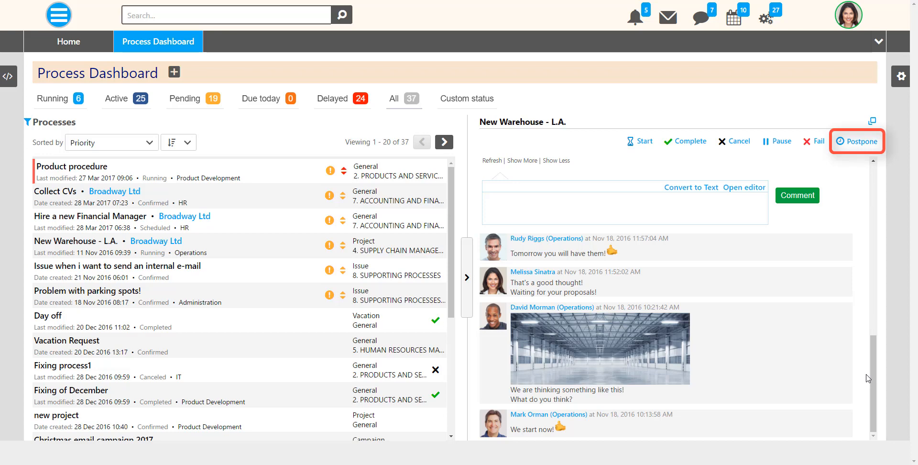
{"action": "left_click", "coordinate": [466, 279]}
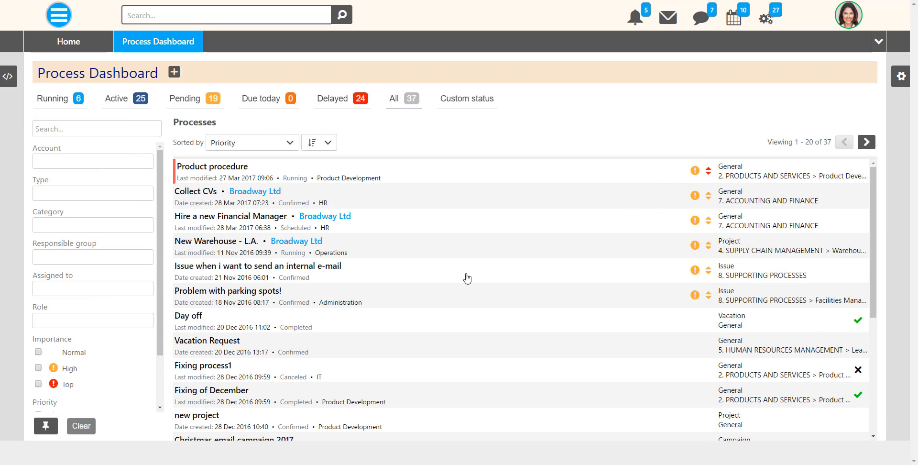